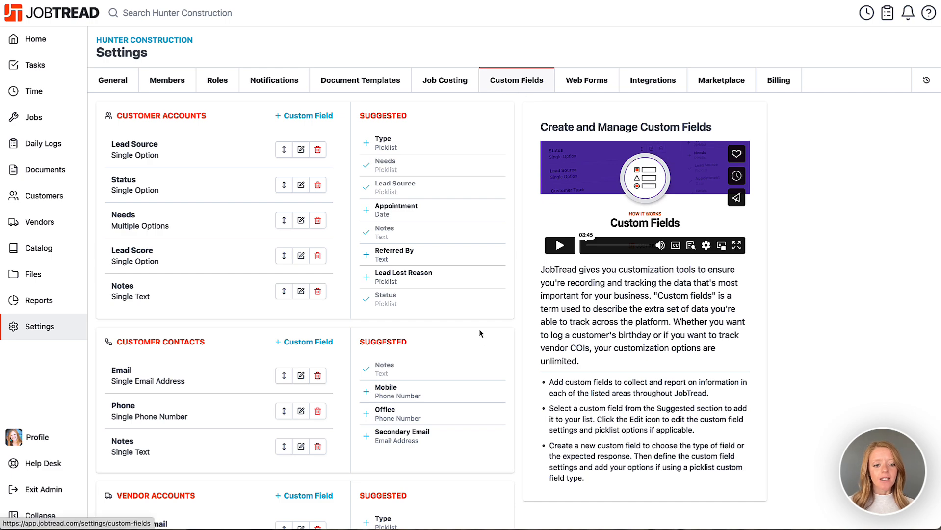
Start a new Cost Items custom field of type Picklist and name it "Item Status".
scroll(479, 338, down, 7)
scroll(479, 341, down, 14)
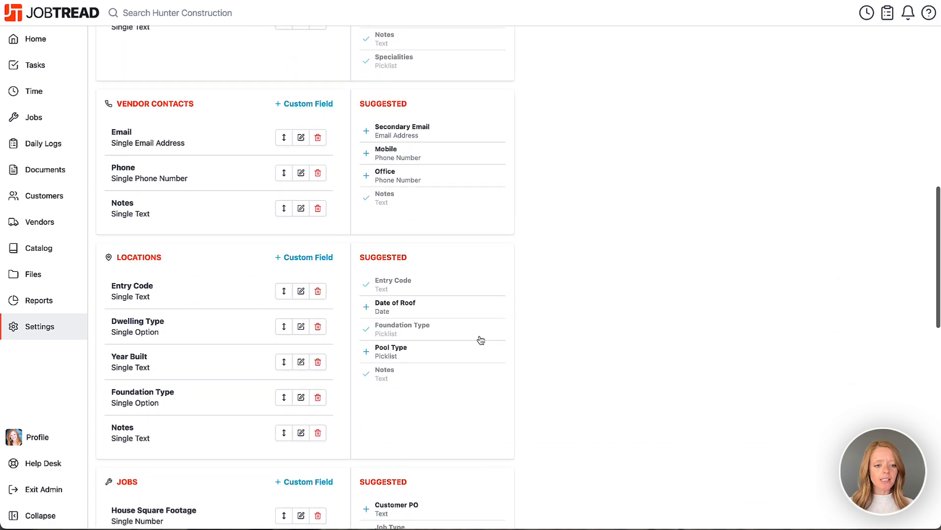
scroll(480, 341, down, 8)
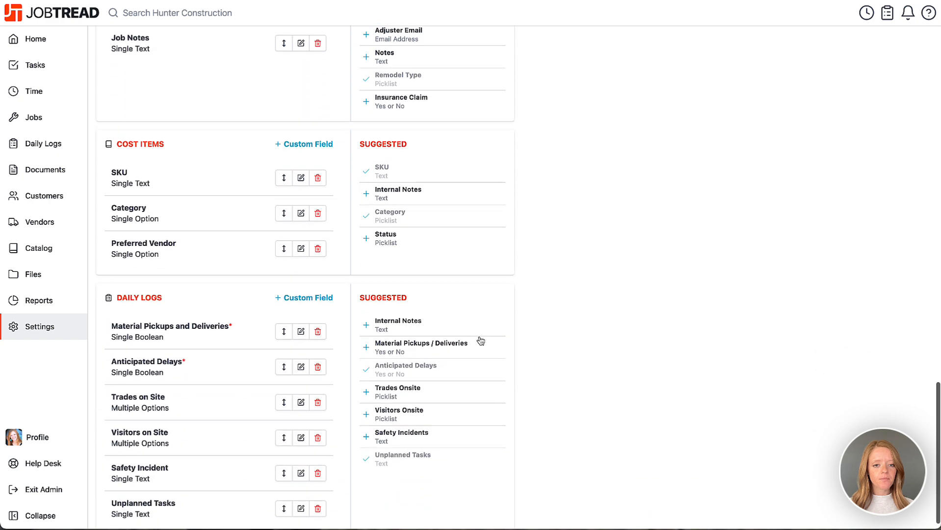
scroll(228, 265, down, 1)
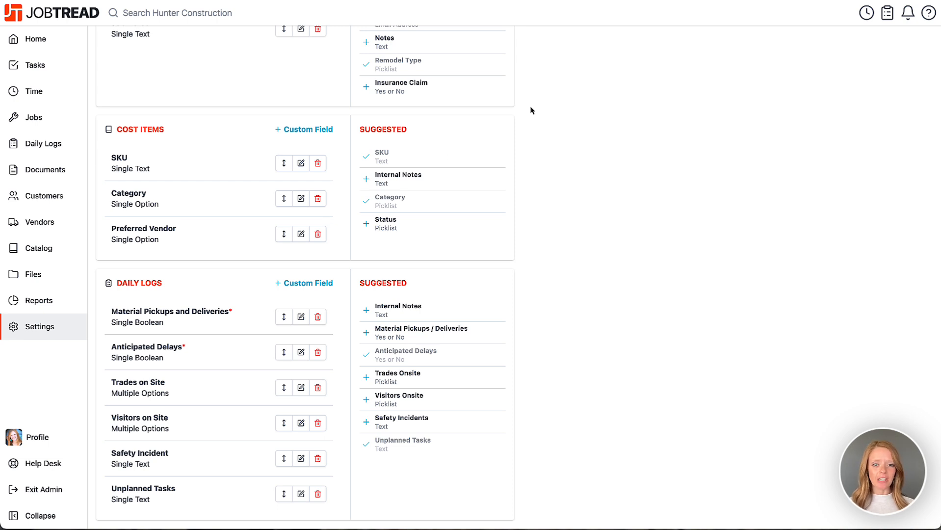
click(313, 130)
click(431, 98)
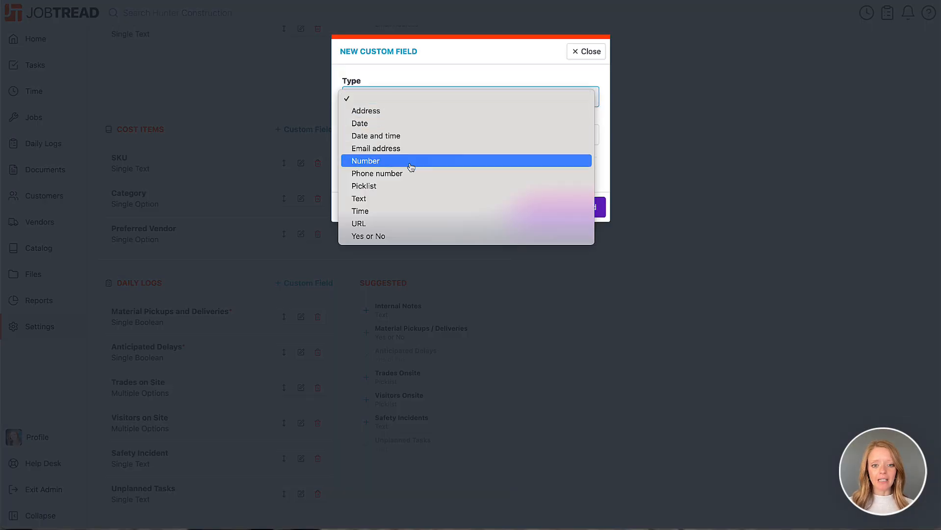
click(410, 187)
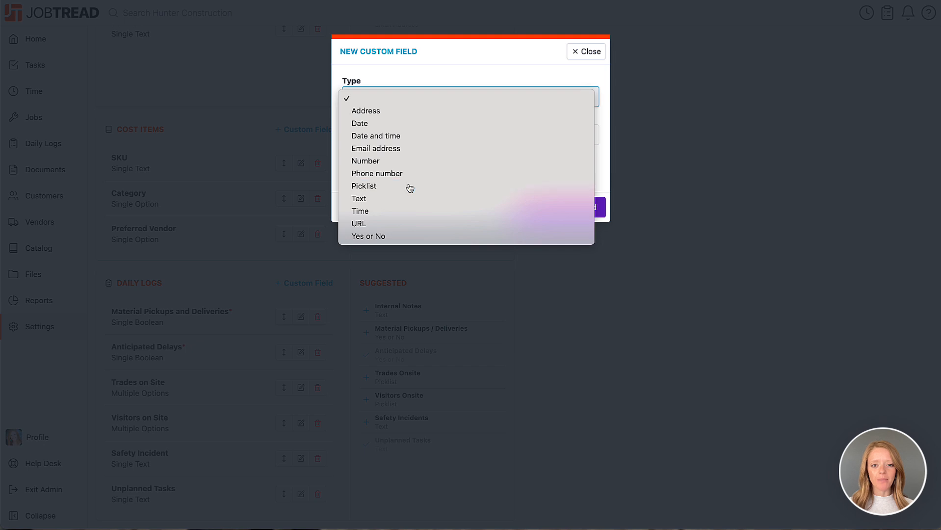
click(434, 131)
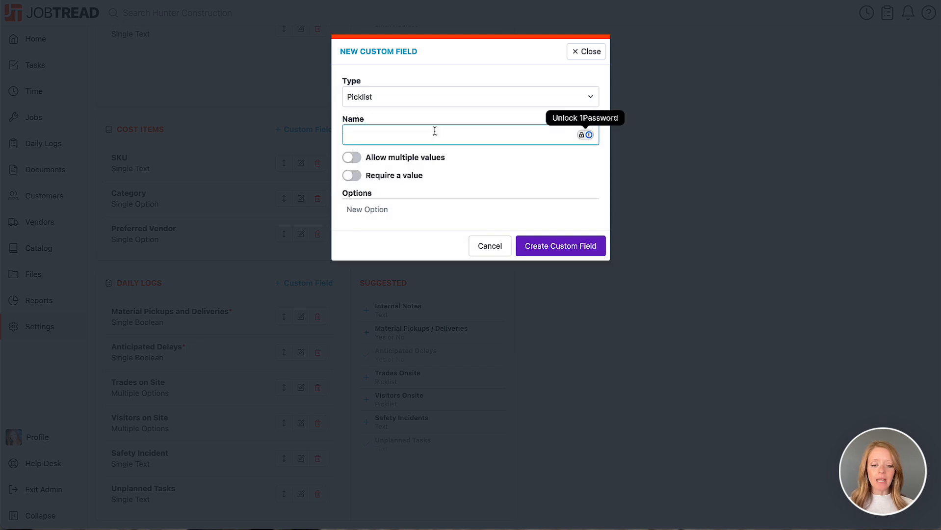
text(I)
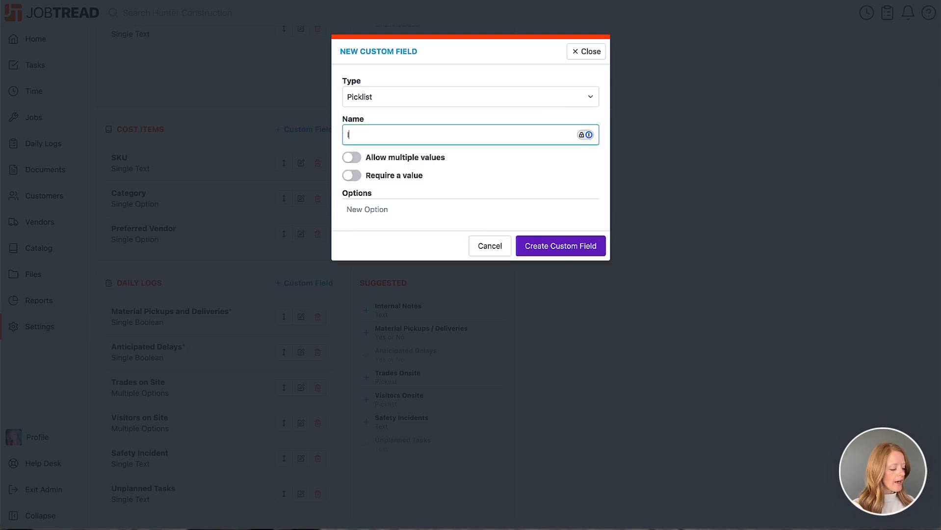
text(tem Status)
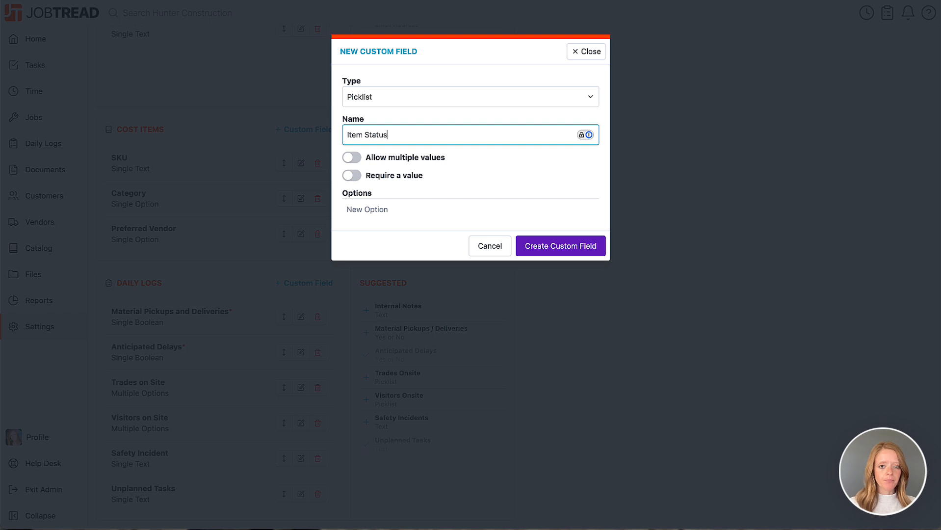
Add the picklist options Pending, Qty Verified, Sent for Bid, Cost Verified and Final to the Item Status field.
click(395, 206)
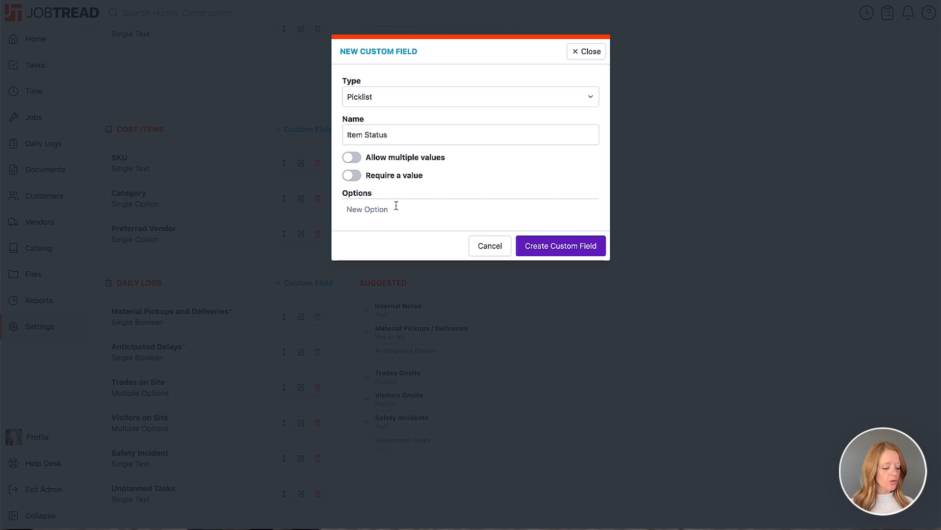
text(Pending)
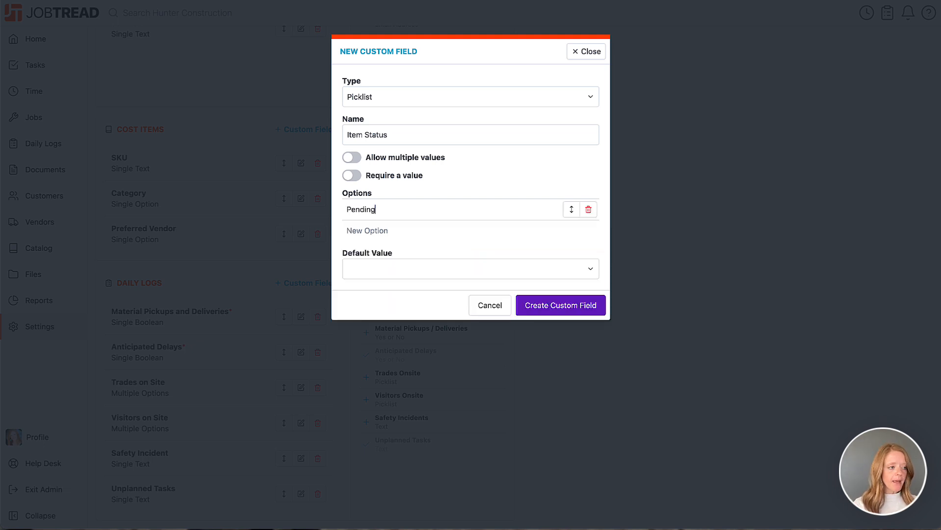
key(Return)
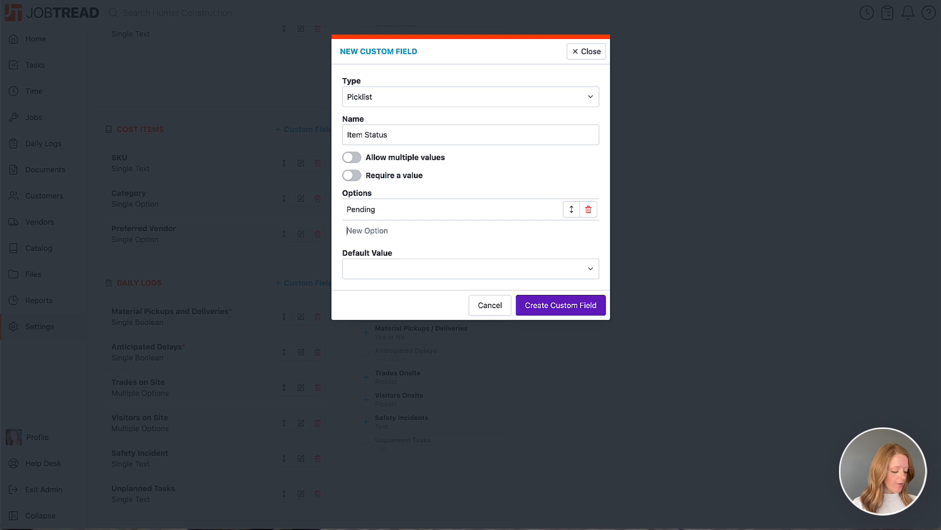
text(Qty )
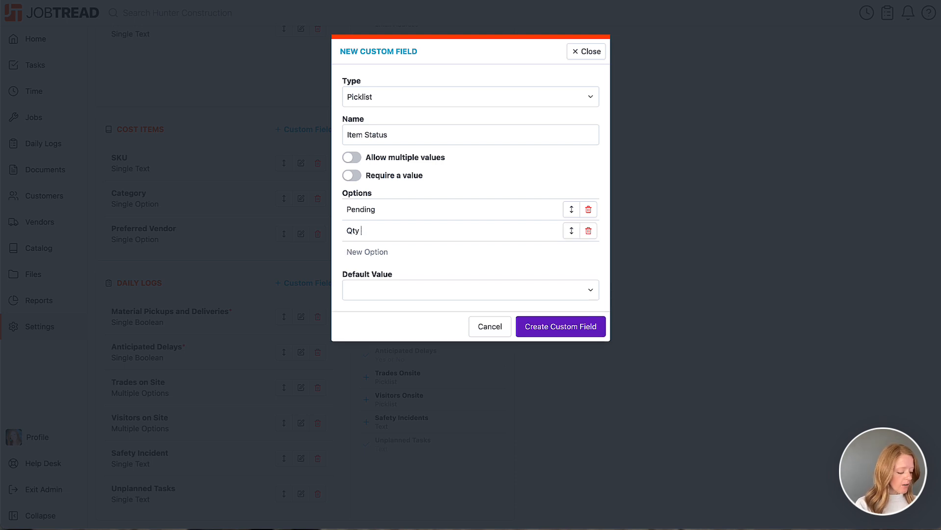
text(Verified)
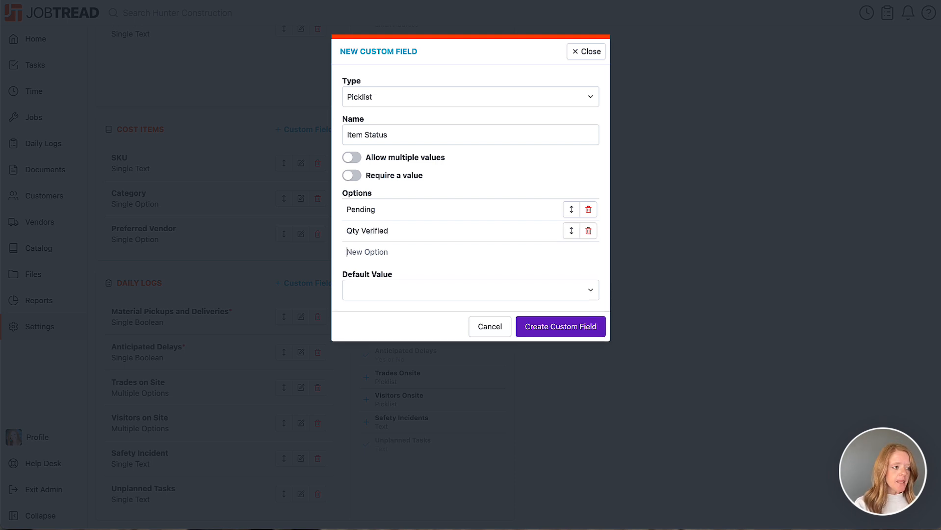
text(Sent )
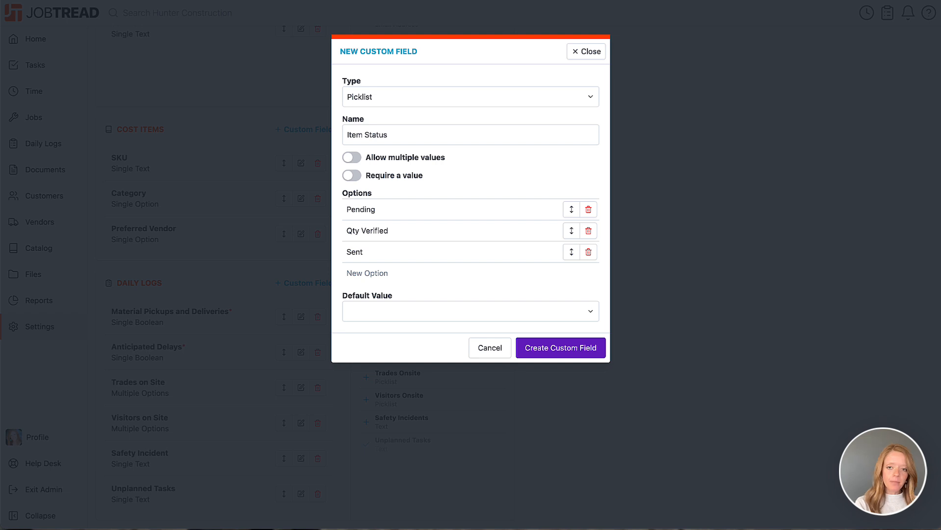
text(for Bid)
key(Return)
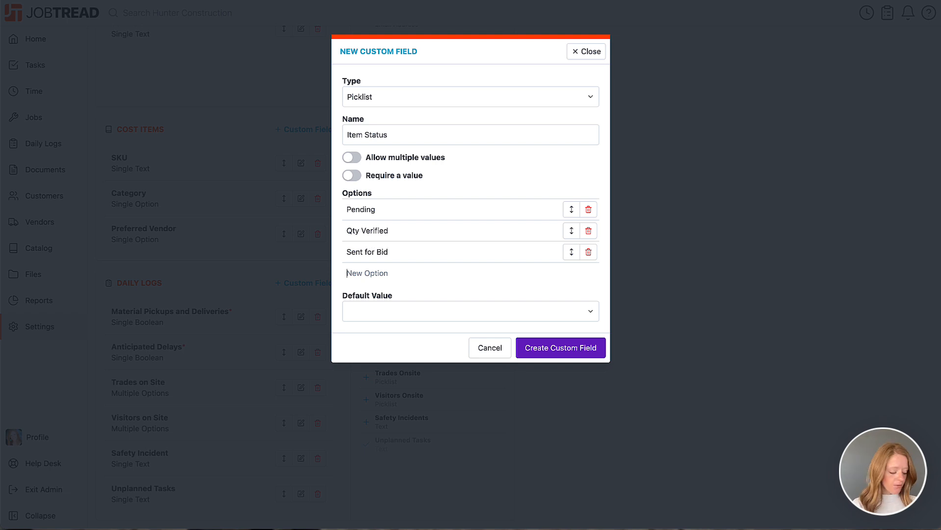
text(Cost Ver)
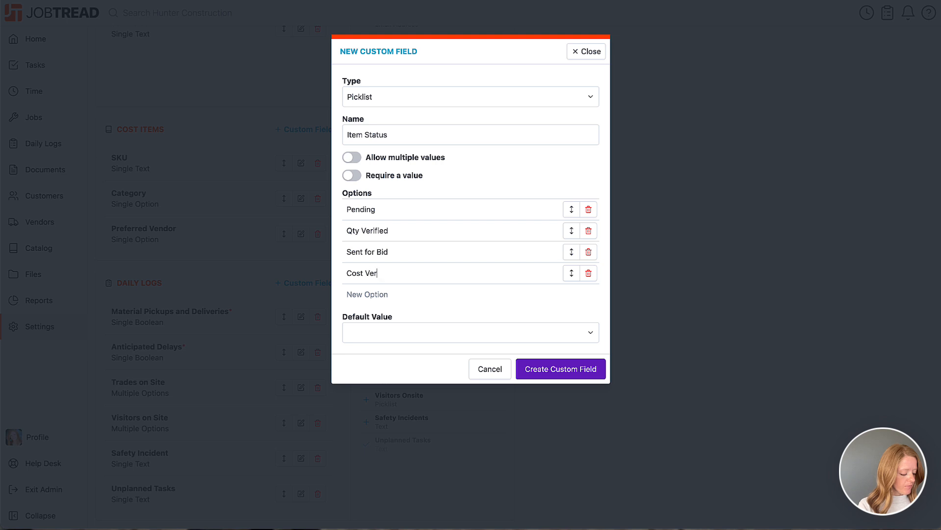
text(ified)
key(Return)
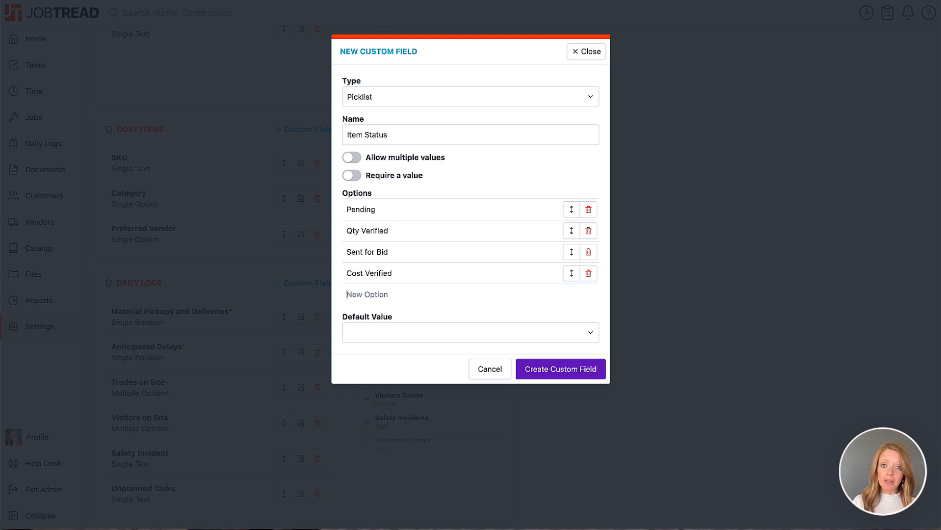
text(Final)
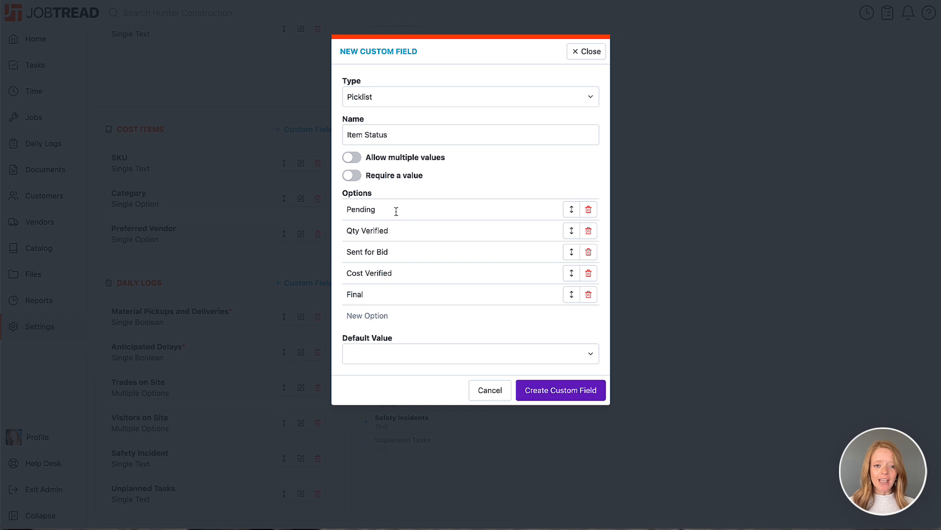
Set the default value to Pending and create the Item Status custom field.
click(388, 353)
click(391, 368)
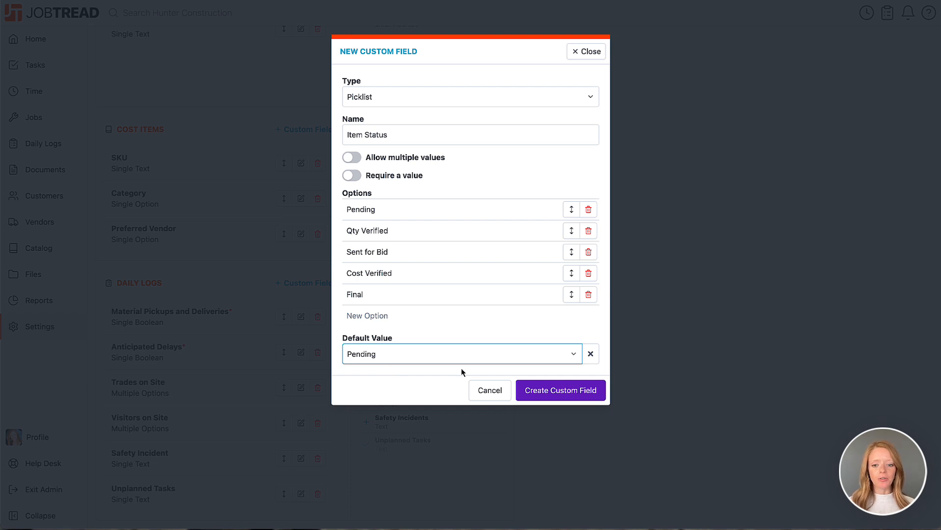
click(571, 393)
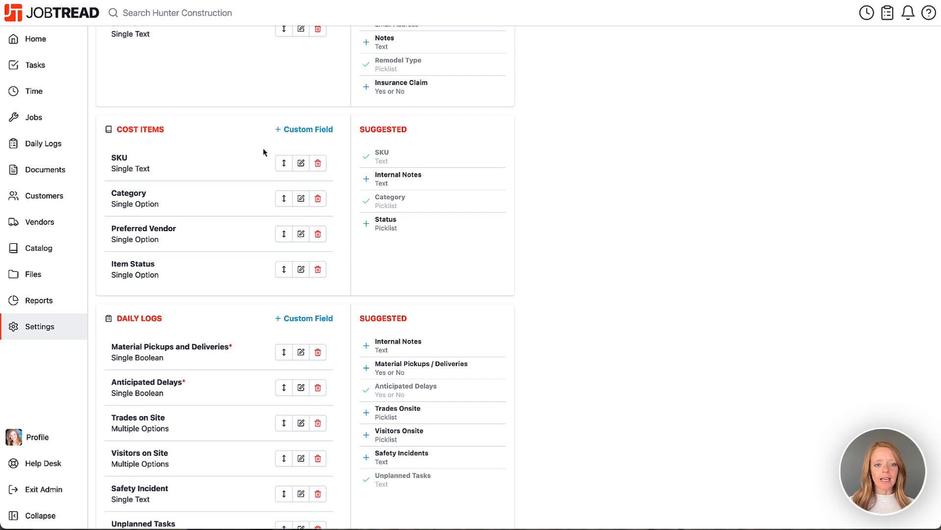
Start another Cost Items custom field of type Picklist and name it "Item Status 2".
click(304, 130)
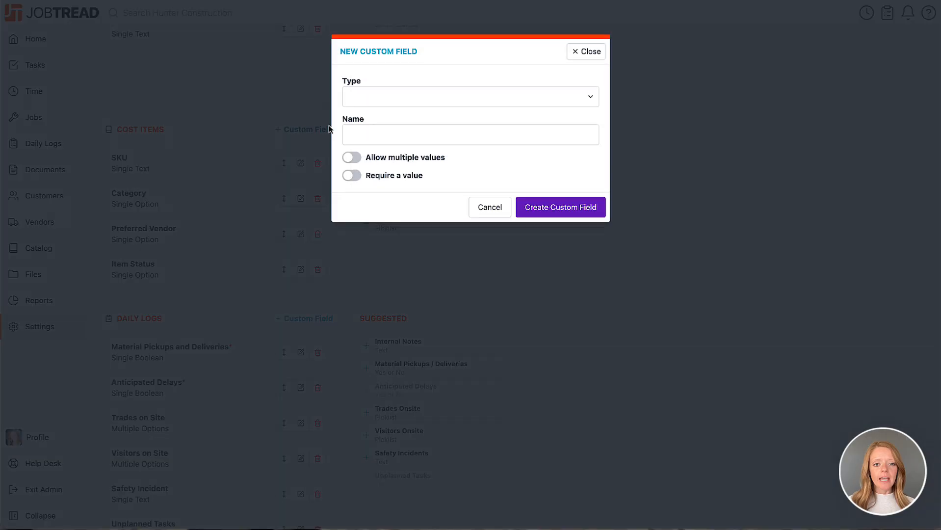
click(387, 103)
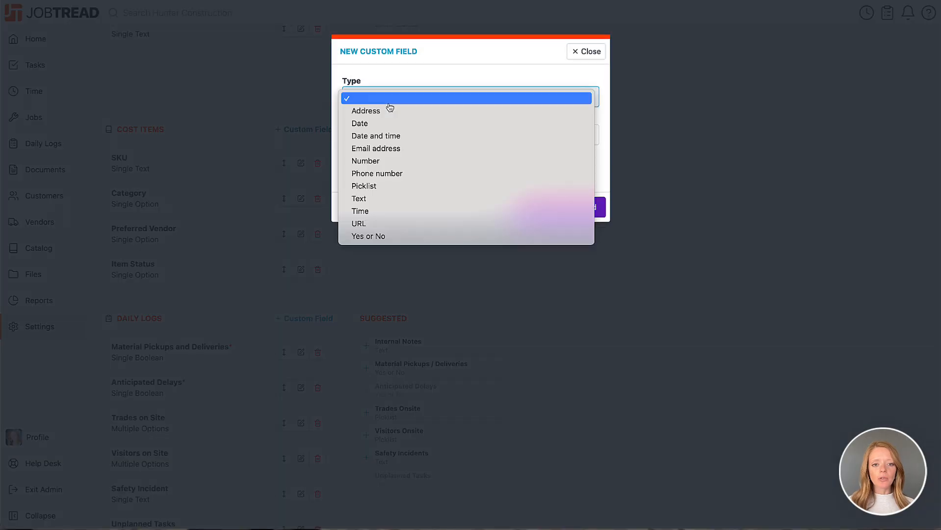
click(390, 186)
click(409, 135)
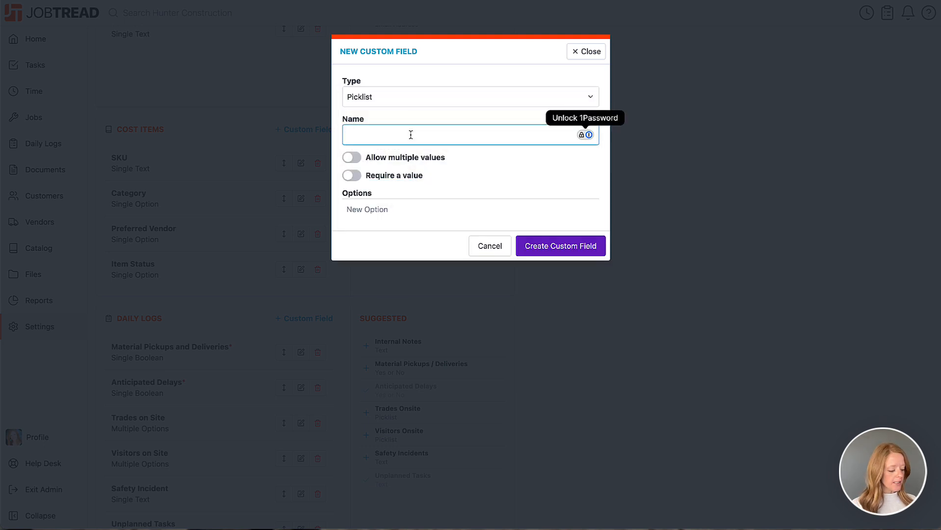
text(Item Status 2)
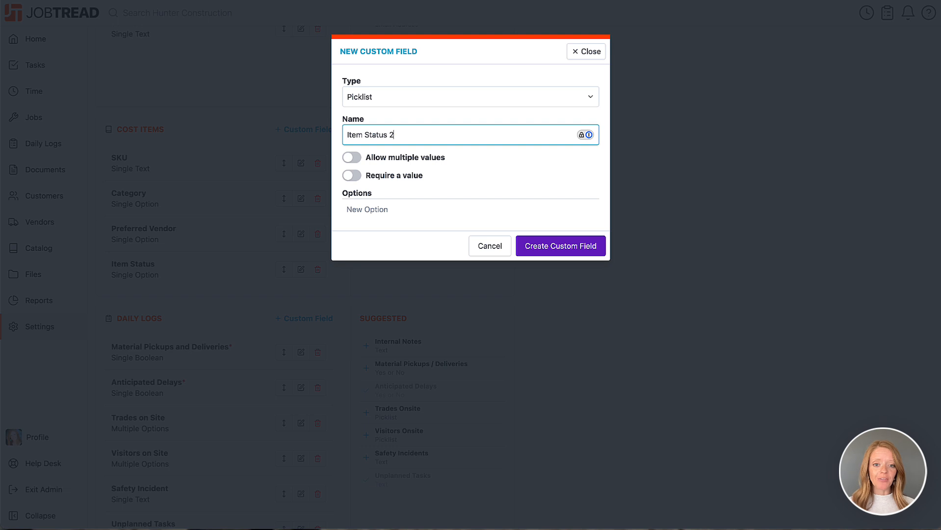
Open the emoji and symbols viewer for the first picklist option and search it for "color".
click(392, 210)
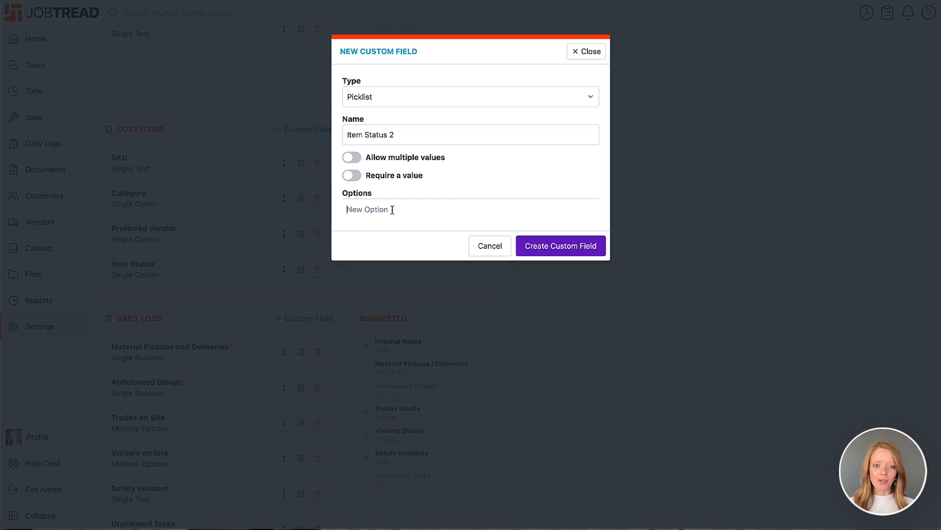
right_click(369, 211)
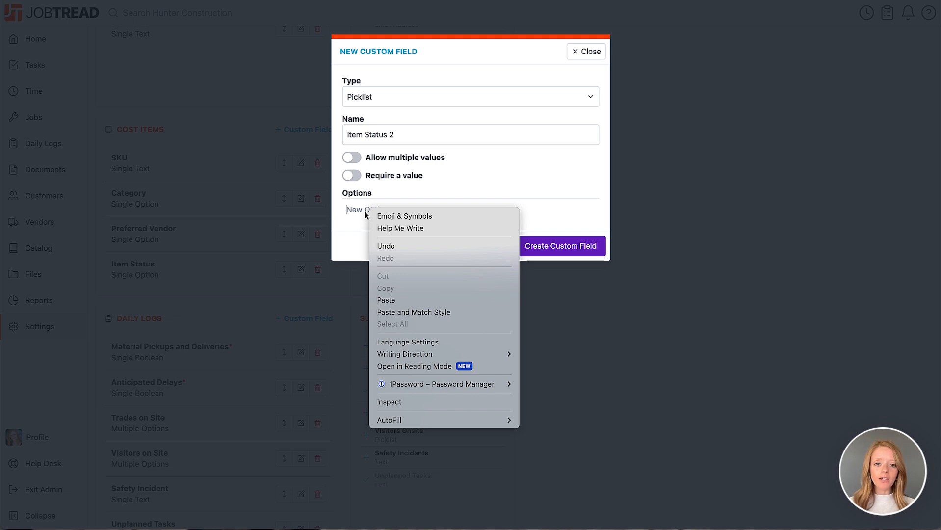
click(409, 222)
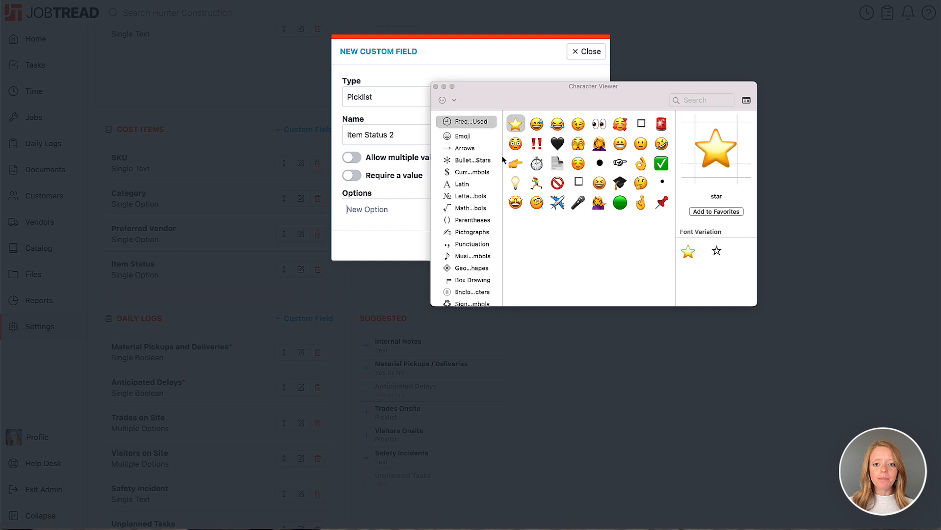
click(471, 136)
click(472, 150)
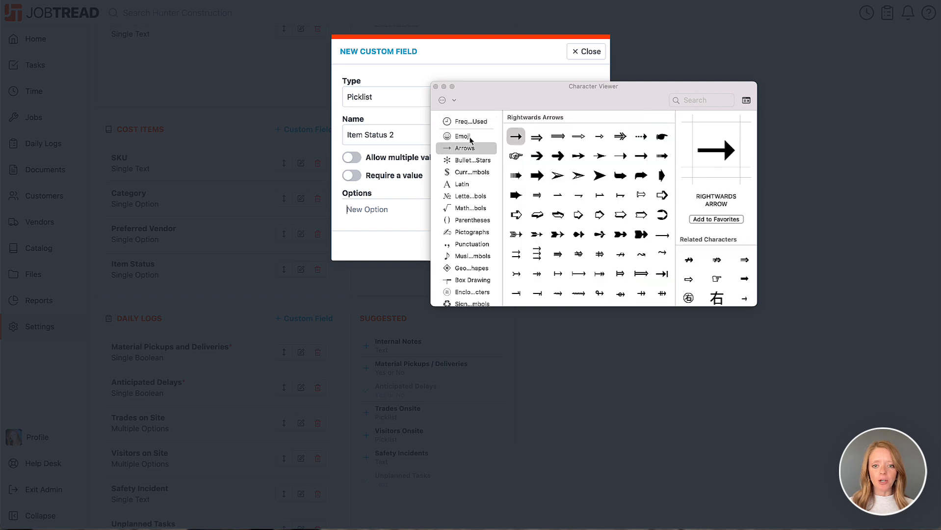
click(470, 136)
click(694, 102)
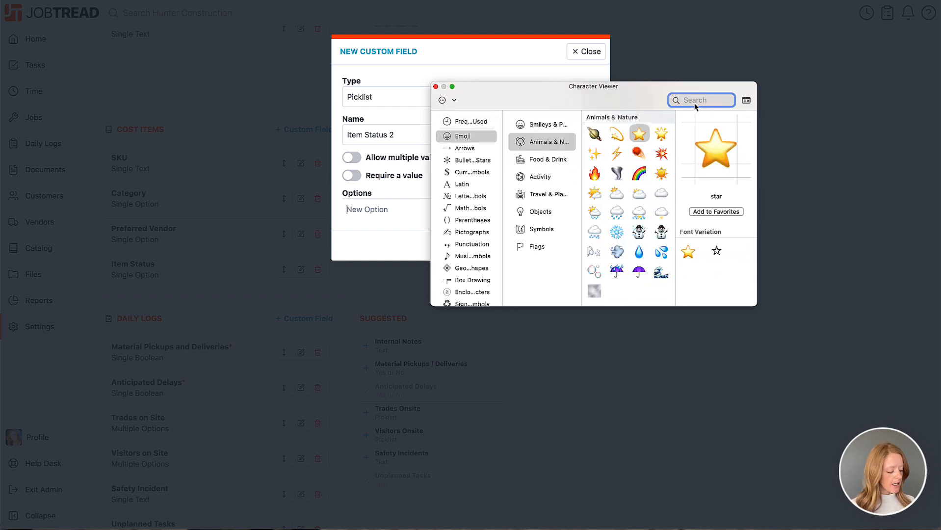
text(color)
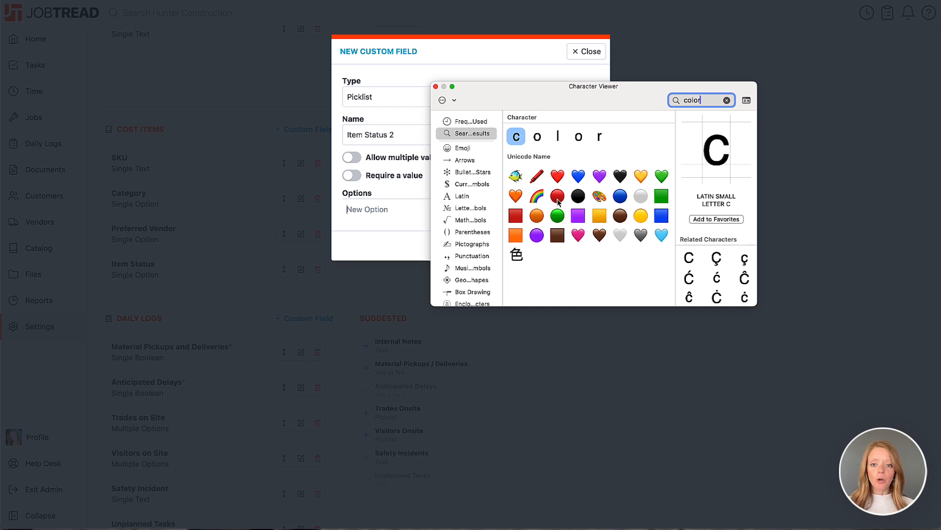
Enter a red, a yellow and a green circle emoji as three separate picklist options, and close the character viewer.
click(557, 197)
double_click(557, 196)
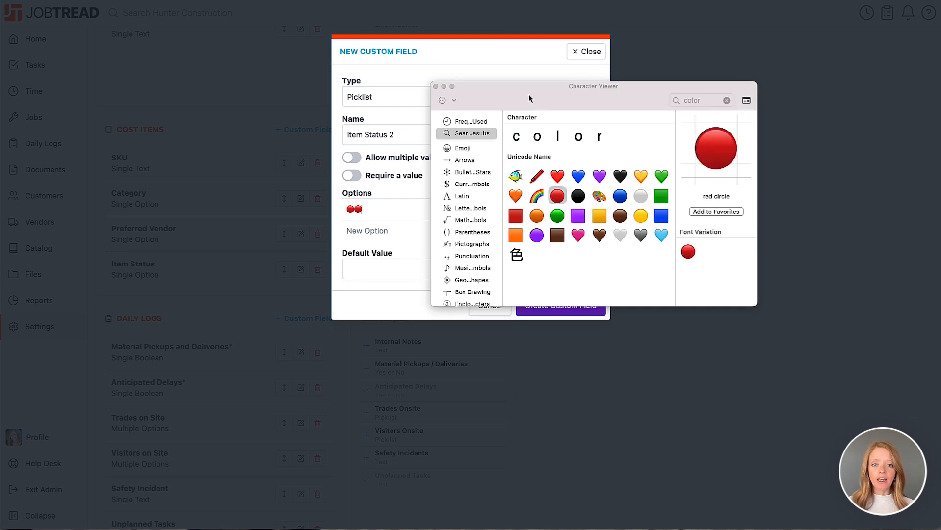
drag(528, 93, 659, 99)
key(BackSpace)
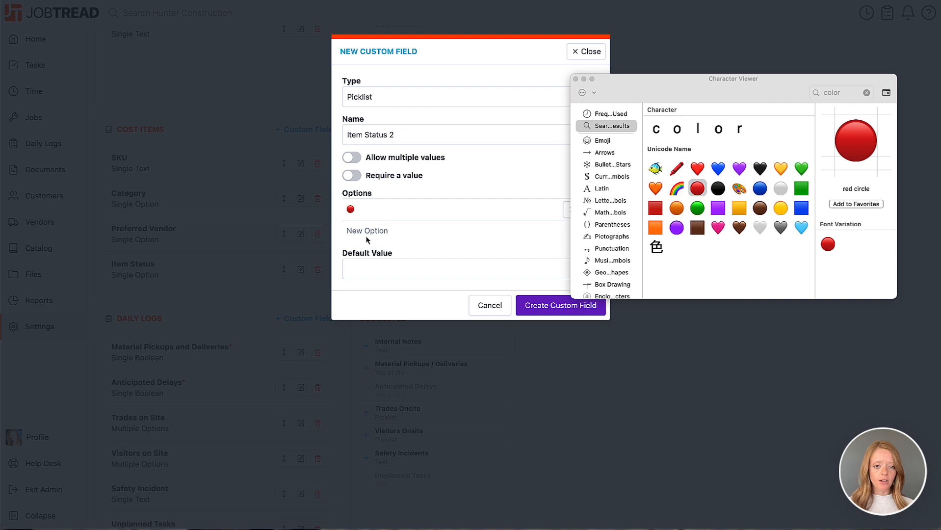
double_click(780, 208)
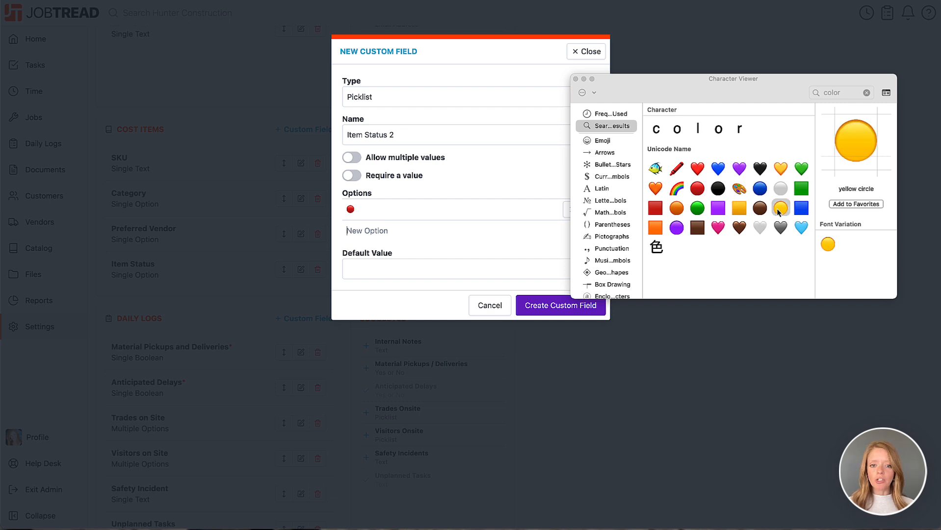
double_click(697, 208)
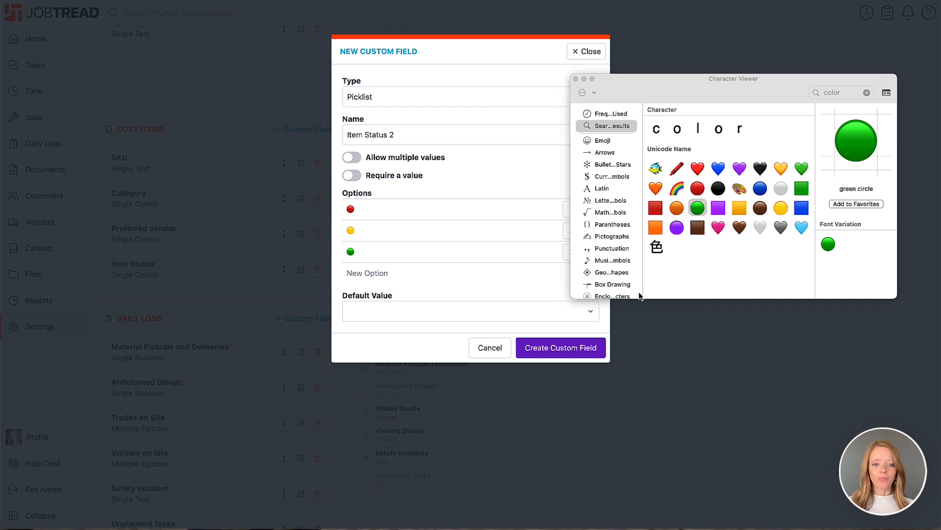
click(576, 79)
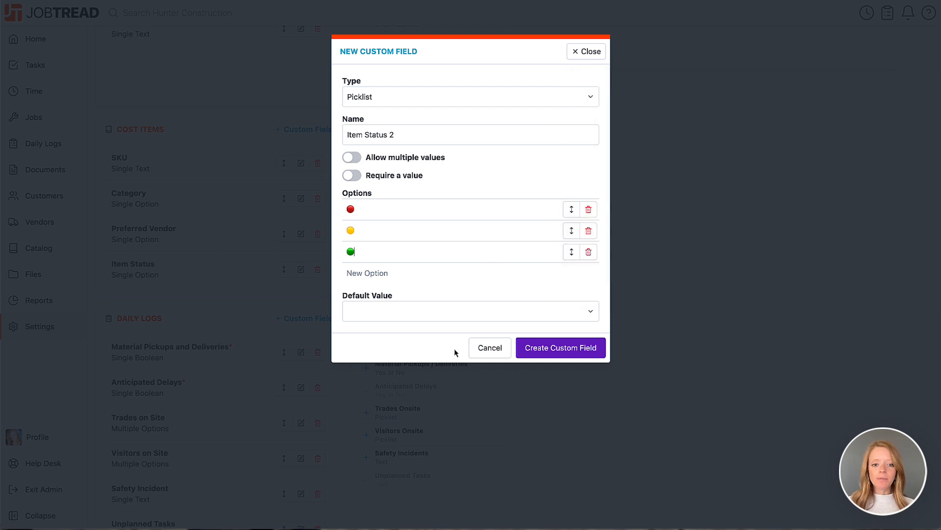
Set the default value to the red circle emoji and create the Item Status 2 custom field.
click(438, 322)
click(432, 326)
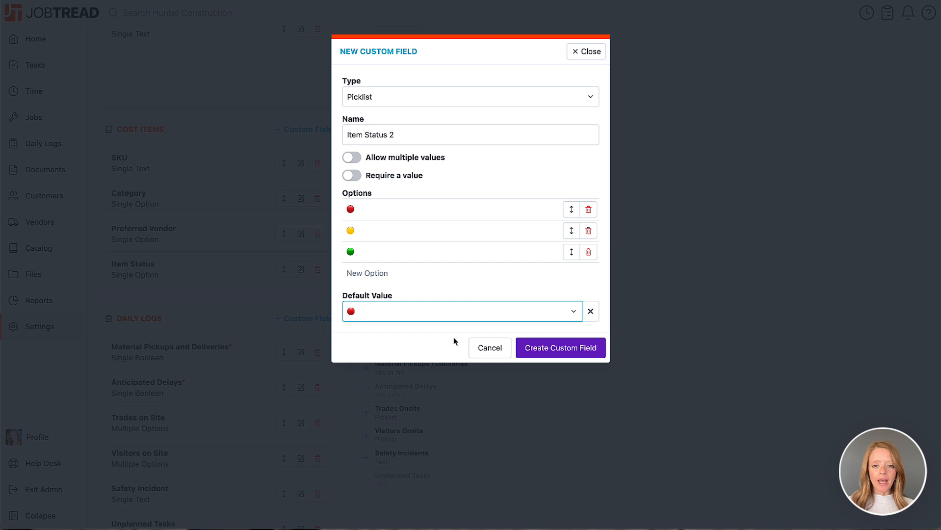
click(562, 349)
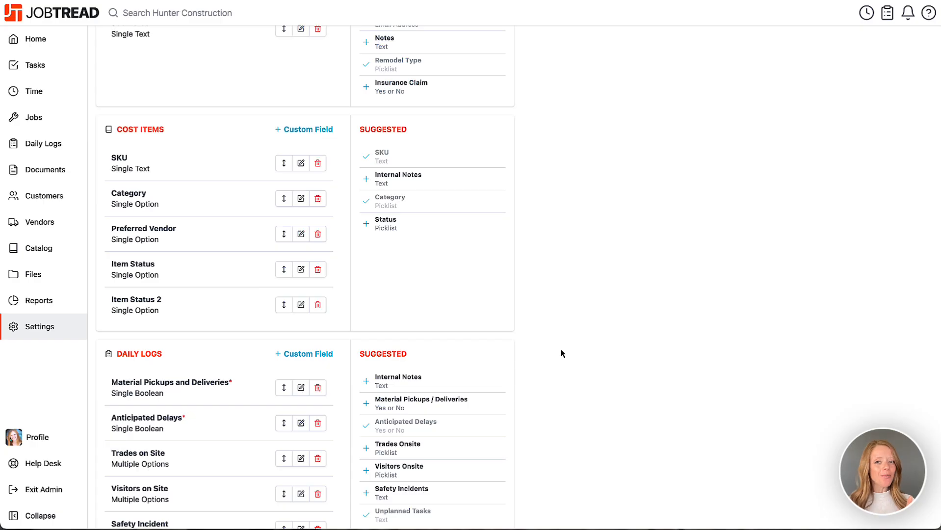
Create a Cost Items custom field of type Yes or No named "Item Status 3" with the default value No.
click(314, 135)
click(377, 105)
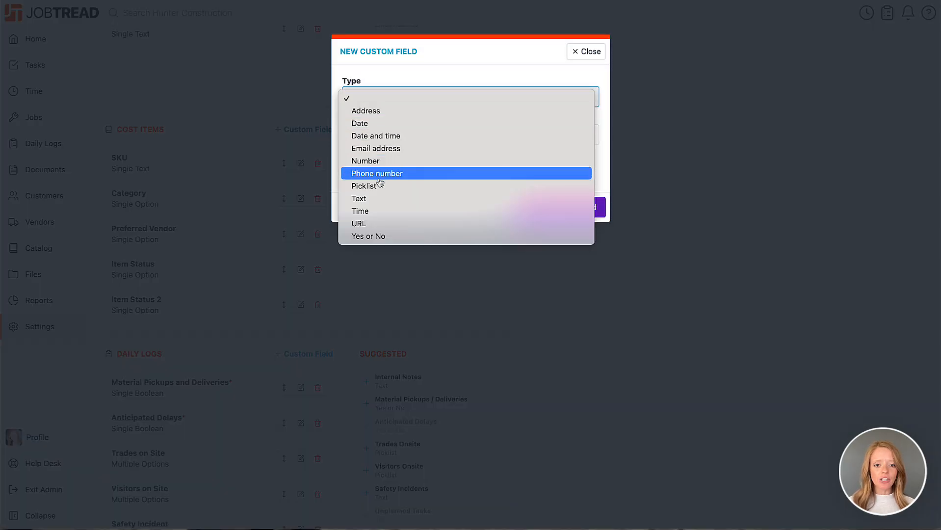
click(374, 236)
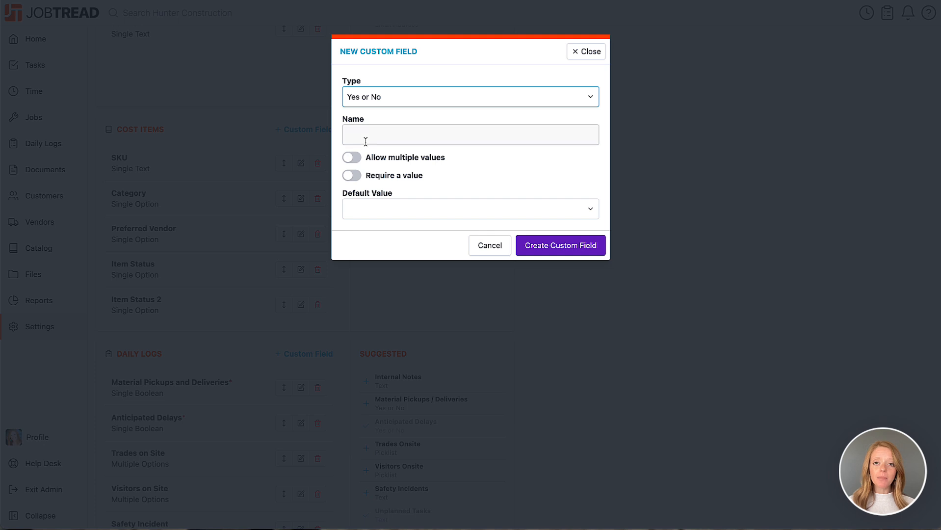
click(366, 142)
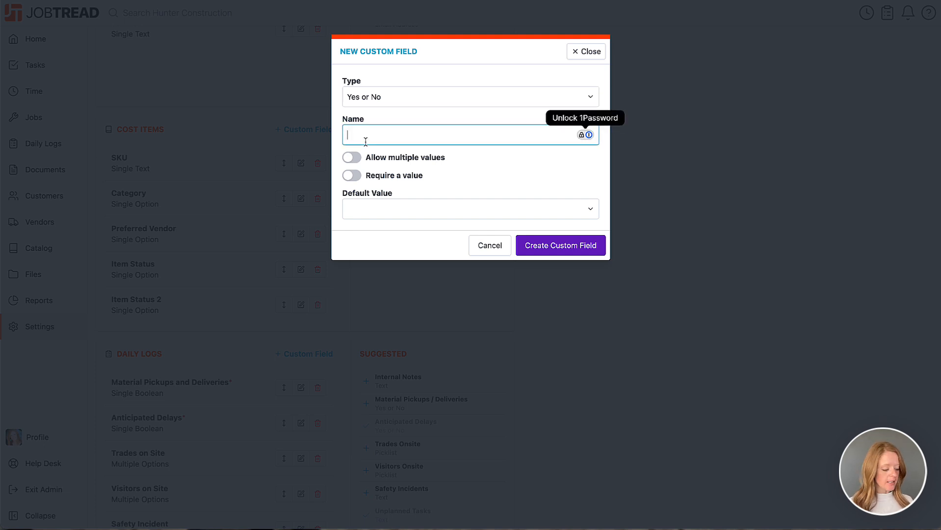
text(Item Status 3)
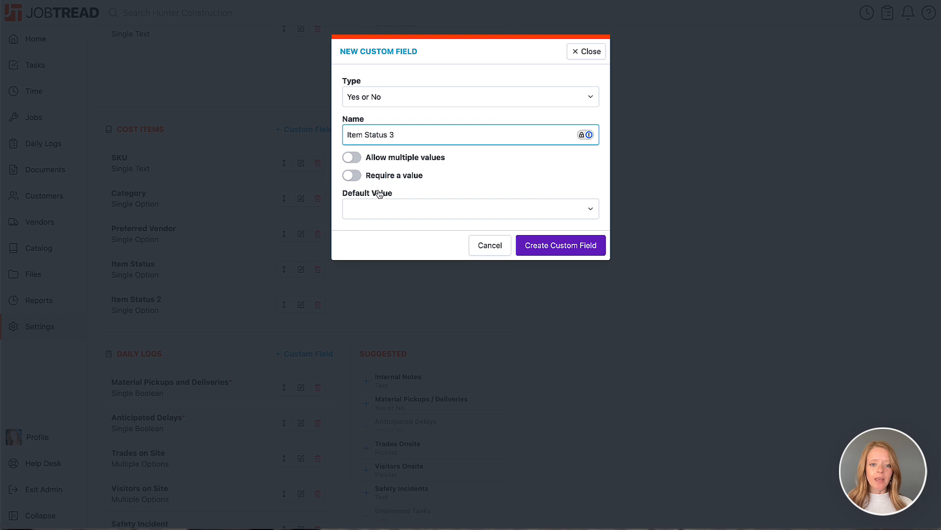
click(383, 209)
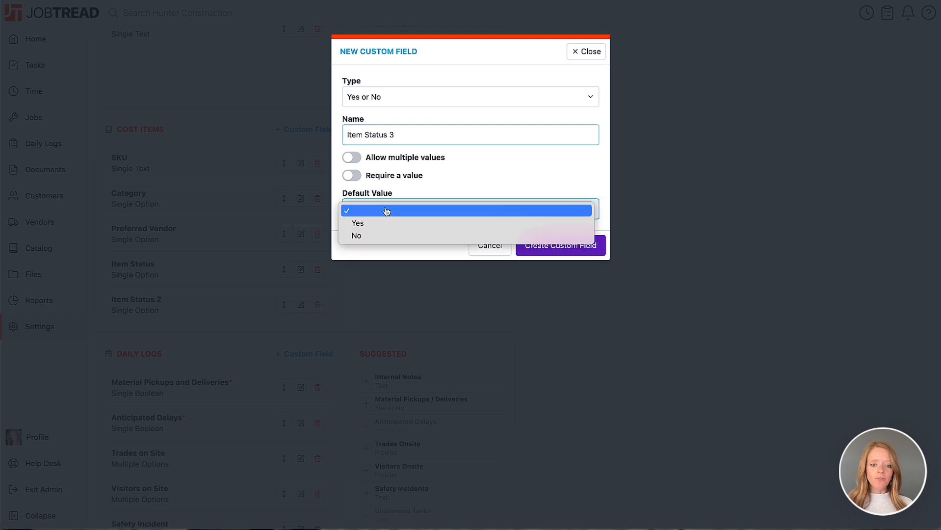
click(375, 237)
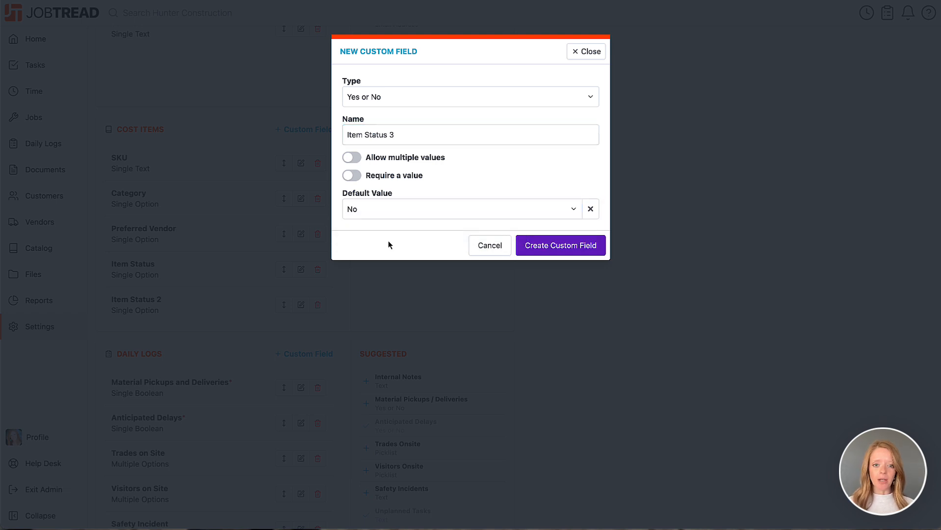
click(536, 246)
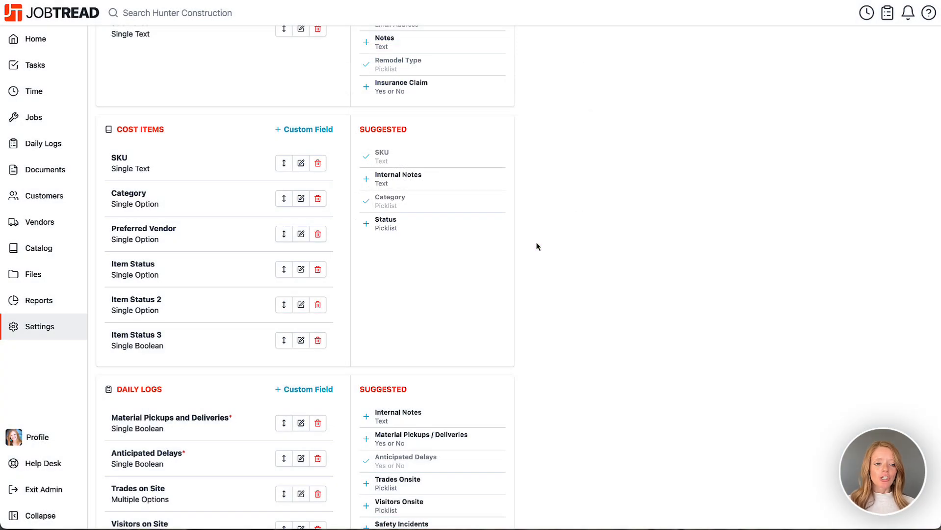
Open the budget of Job 47, the Kitchen Remodel - 210SF job.
scroll(536, 247, up, 1)
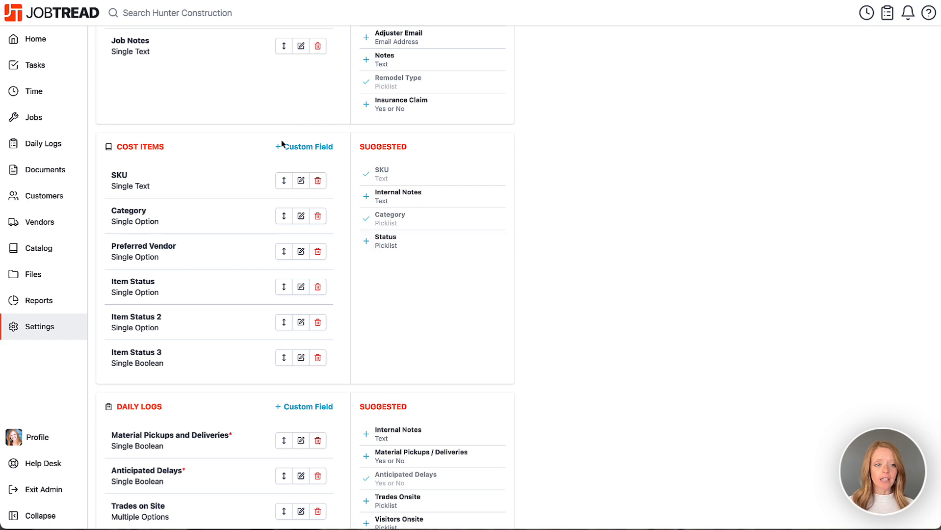
click(59, 122)
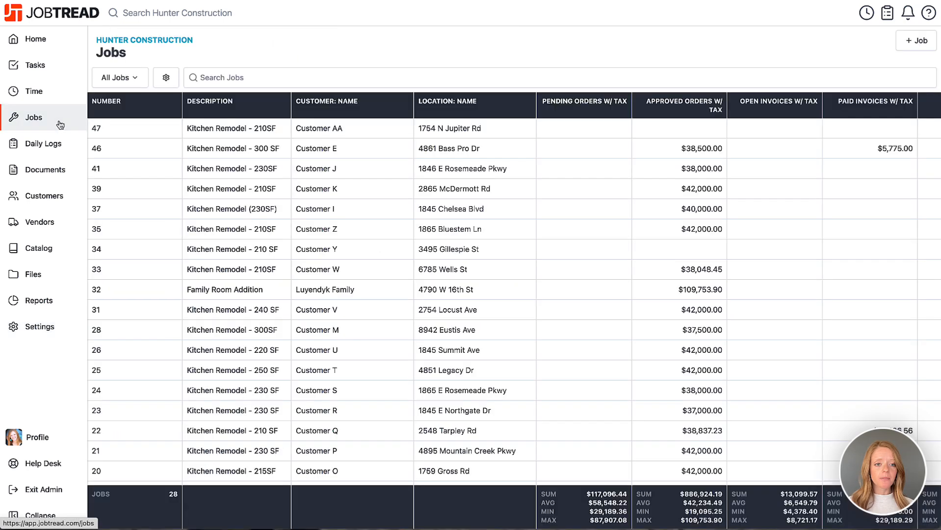
click(246, 134)
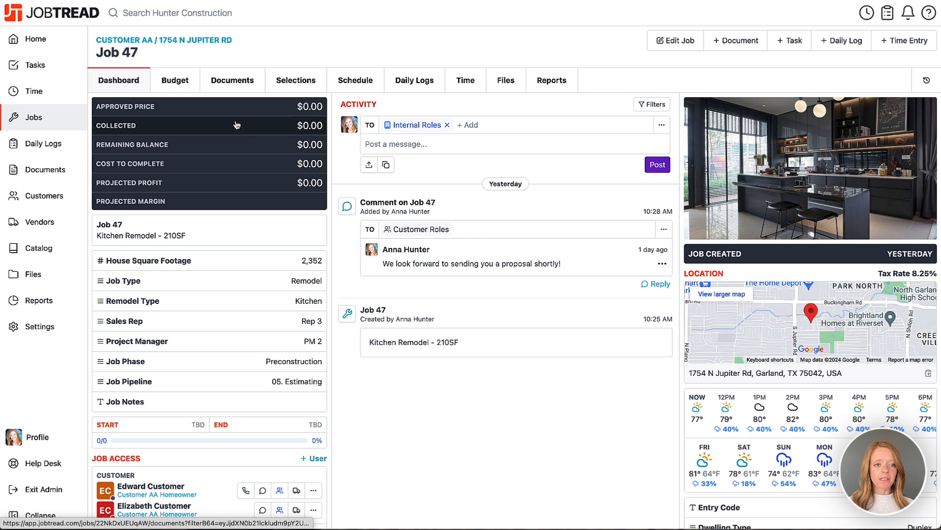
click(183, 88)
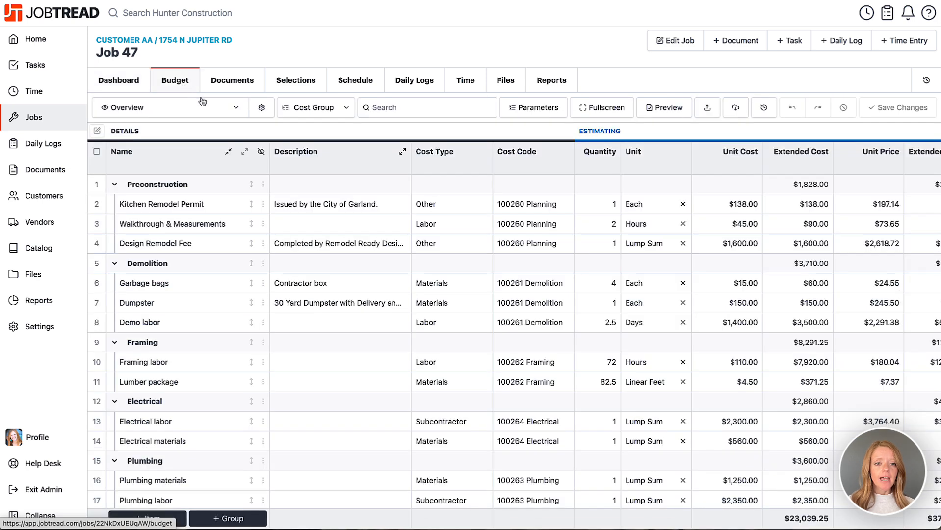
In the budget view settings, make the Item Status, Item Status 2 and Item Status 3 columns visible.
click(263, 109)
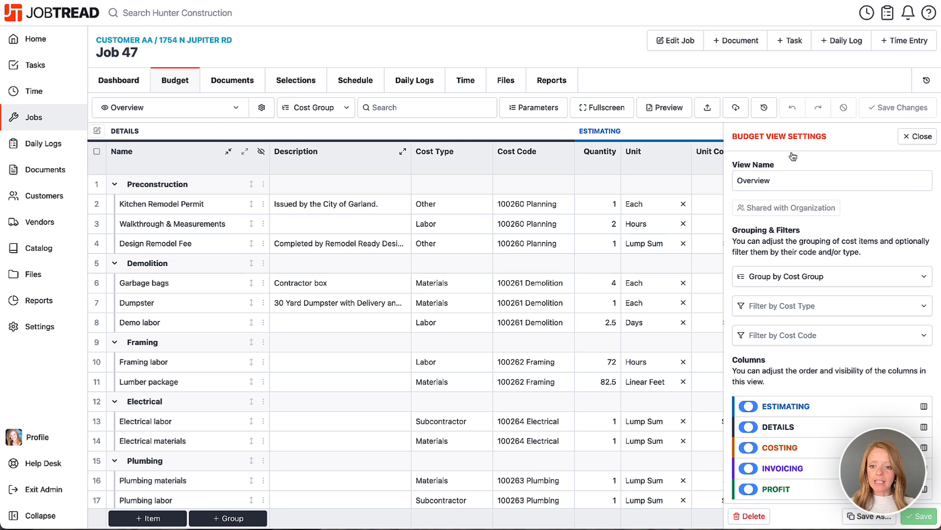
scroll(901, 205, down, 15)
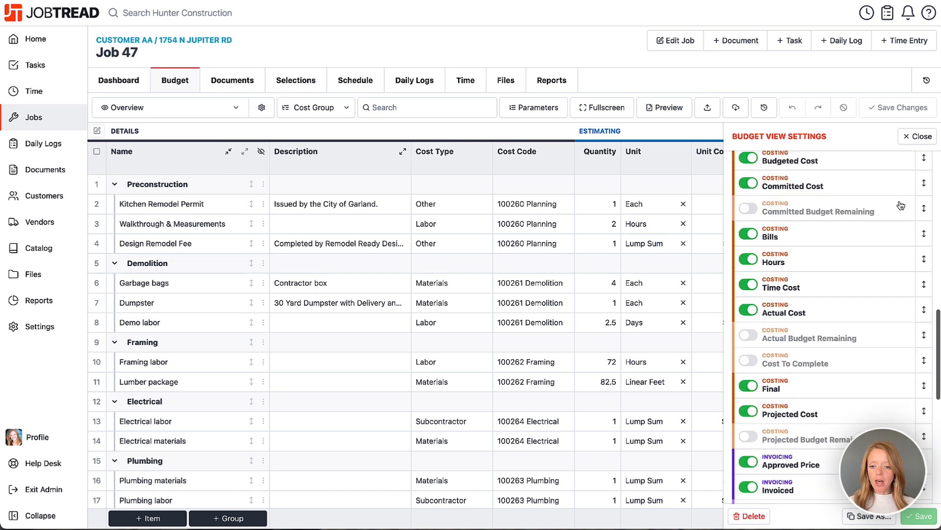
scroll(901, 205, down, 6)
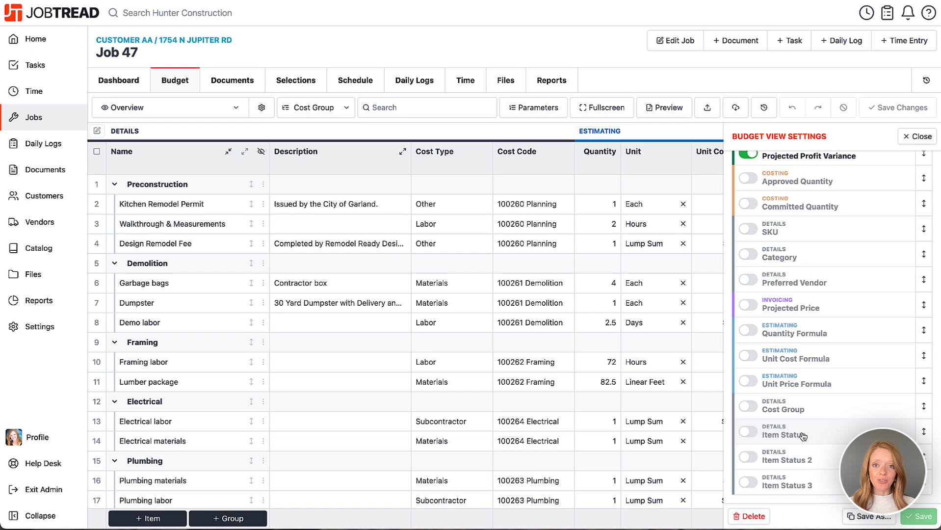
click(751, 433)
click(748, 457)
click(749, 482)
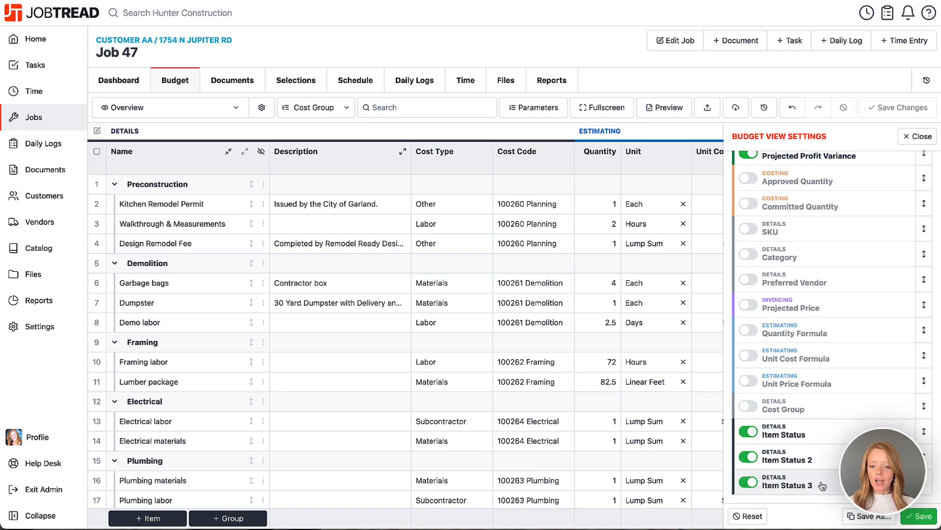
Reorder the budget columns so Item Status, Item Status 2 and Item Status 3 come first, in that order, before Description.
scroll(635, 382, right, 10)
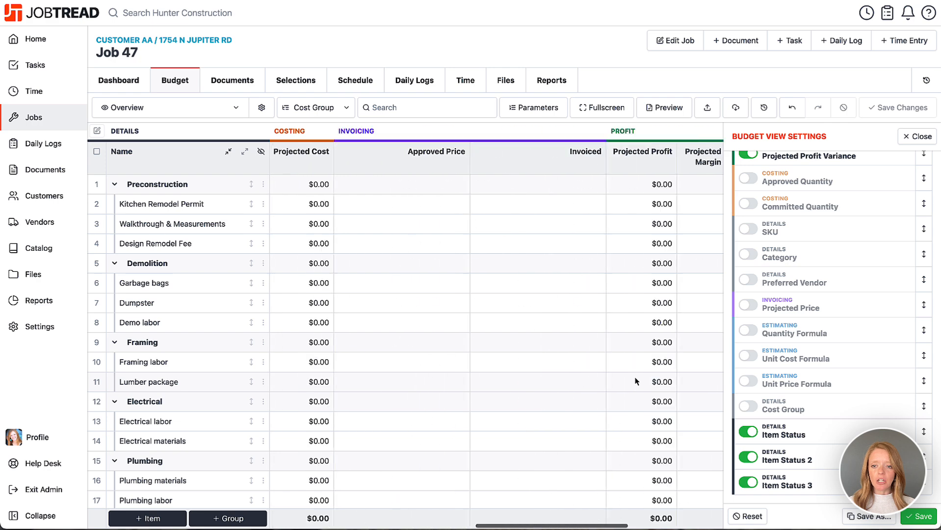
scroll(636, 381, right, 5)
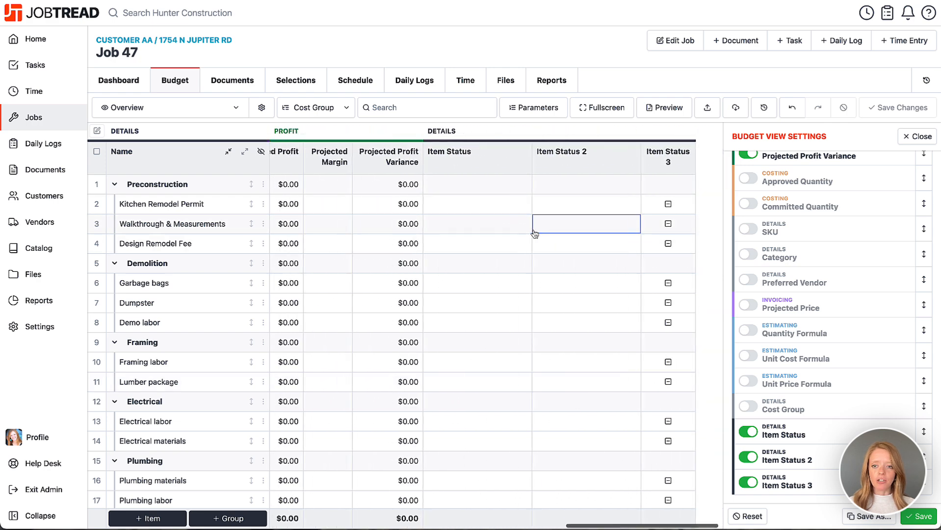
scroll(534, 232, left, 15)
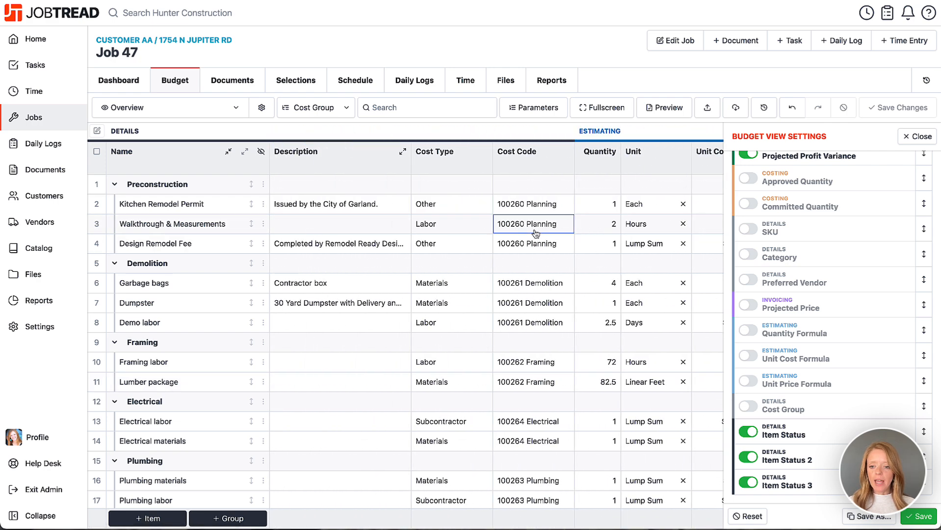
drag(923, 431, 908, 145)
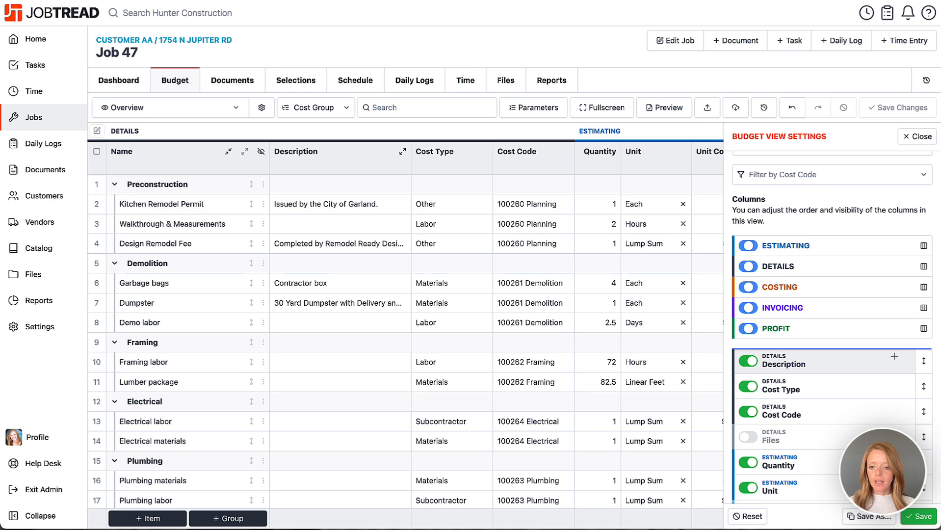
click(894, 356)
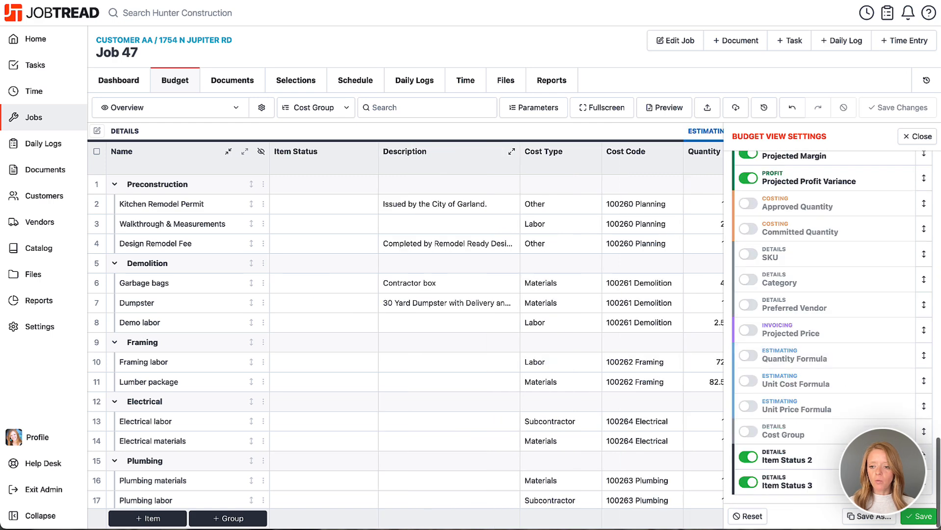
drag(924, 455, 916, 137)
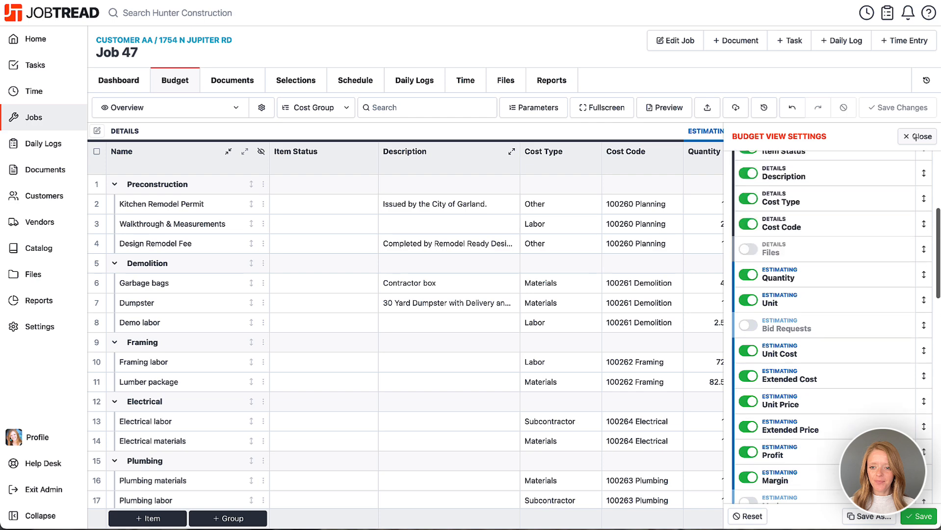
drag(891, 254, 893, 258)
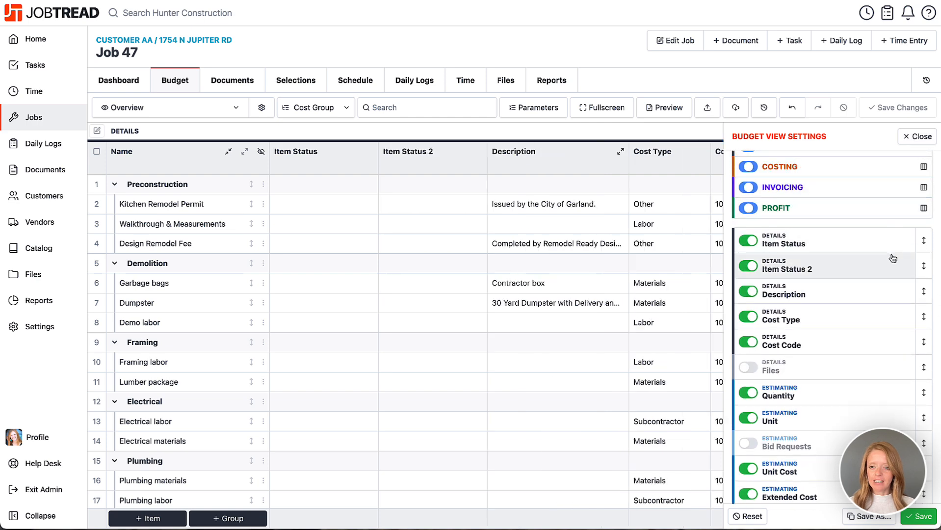
scroll(904, 273, down, 15)
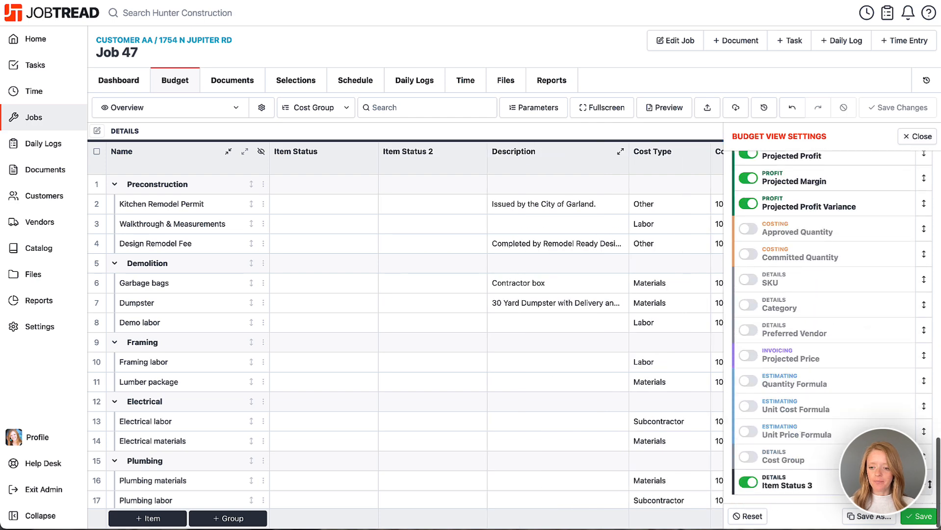
drag(926, 370, 832, 430)
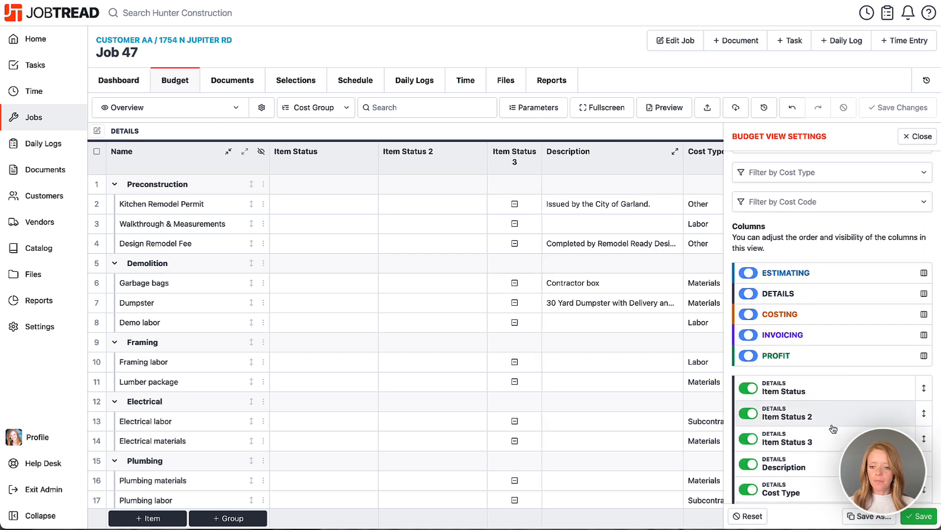
Save the column layout as a new budget view named "Item Status View" and close the view settings.
click(864, 519)
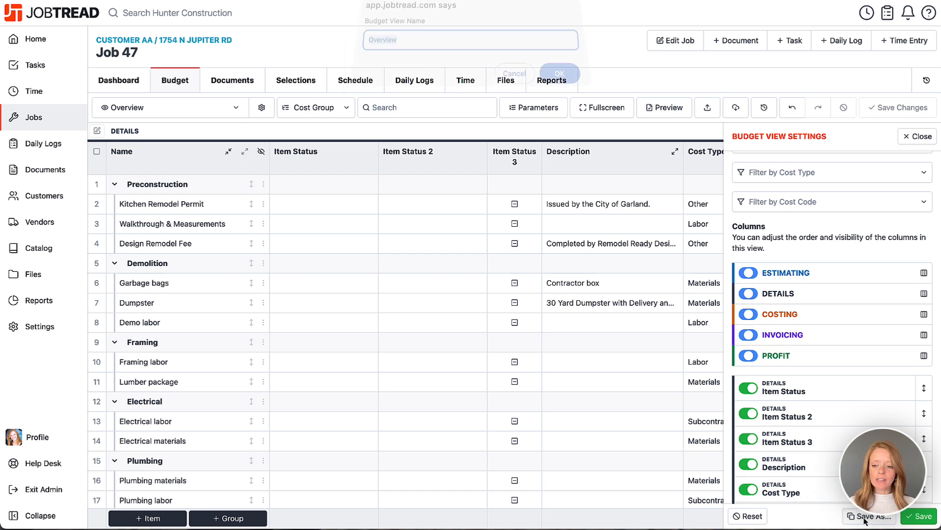
text(I)
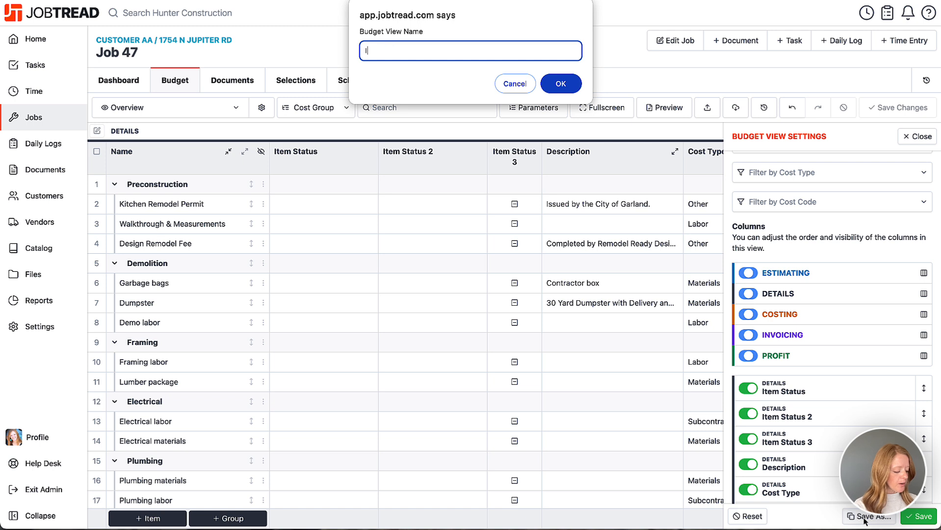
text(tem Status View)
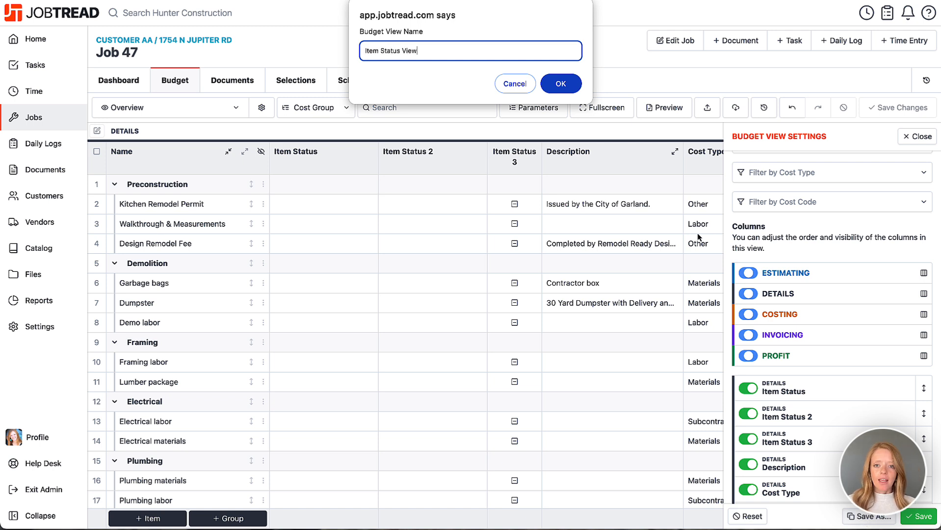
click(564, 85)
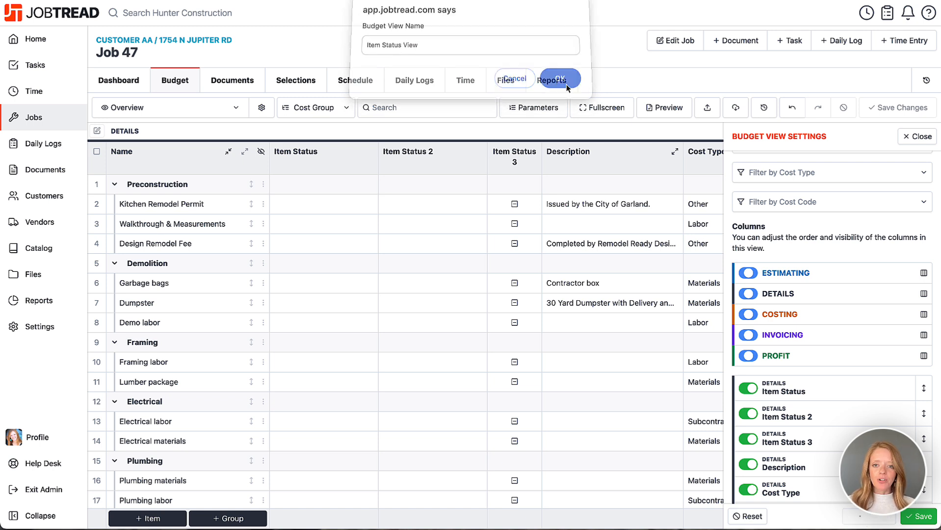
click(919, 137)
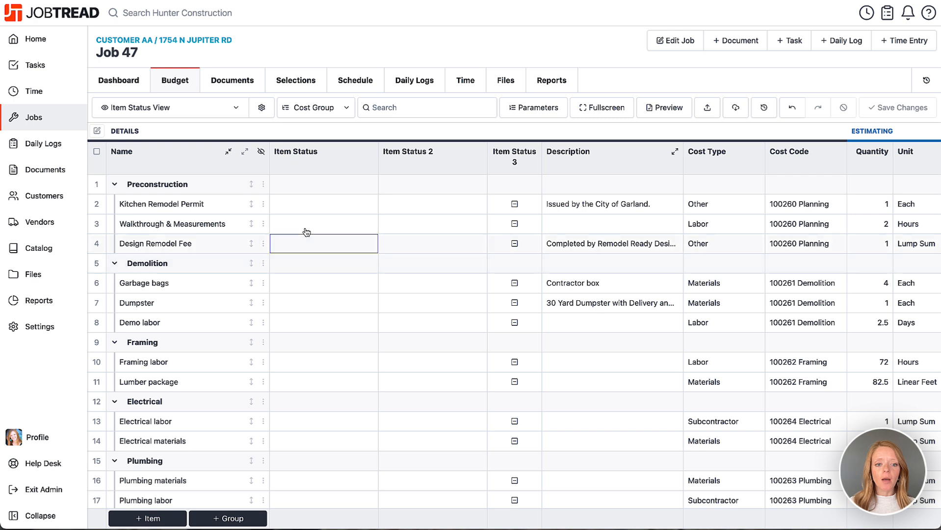
For the Kitchen Remodel Permit item, set Item Status to Pending and Item Status 2 to the yellow circle.
click(314, 203)
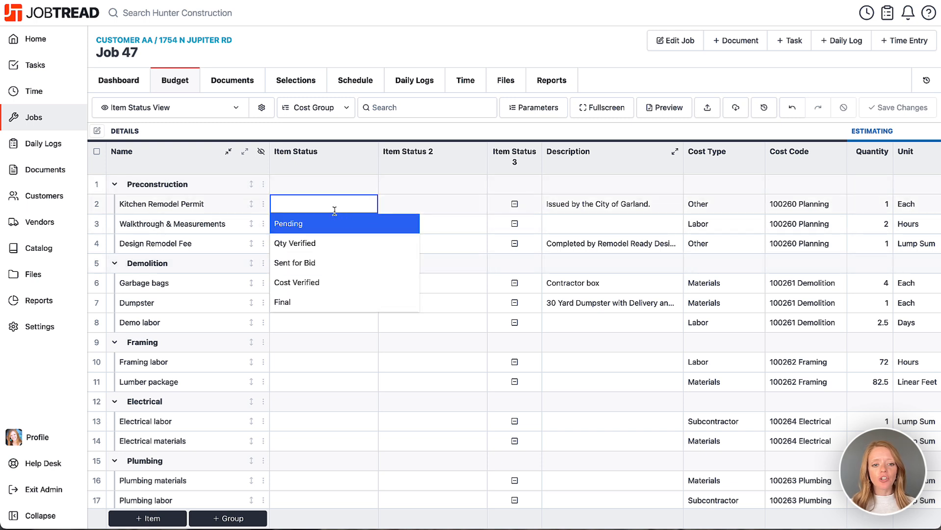
click(327, 224)
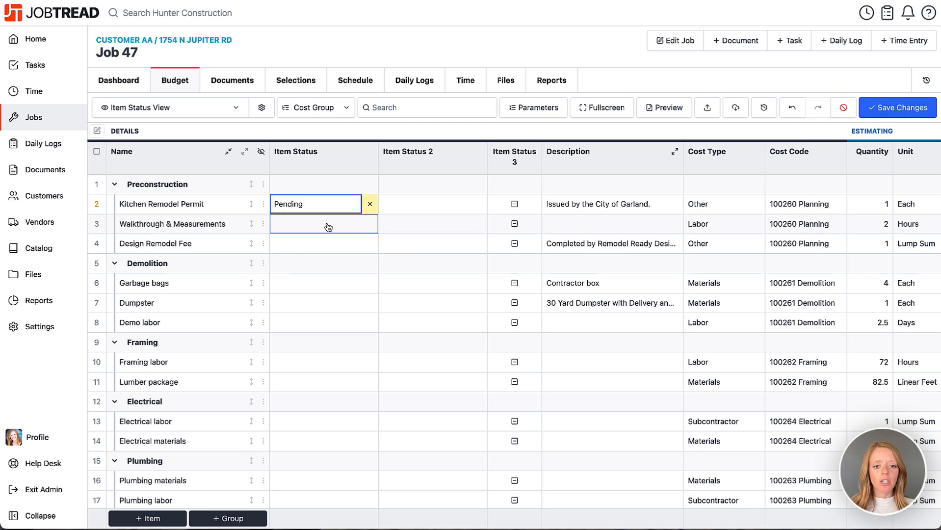
click(426, 213)
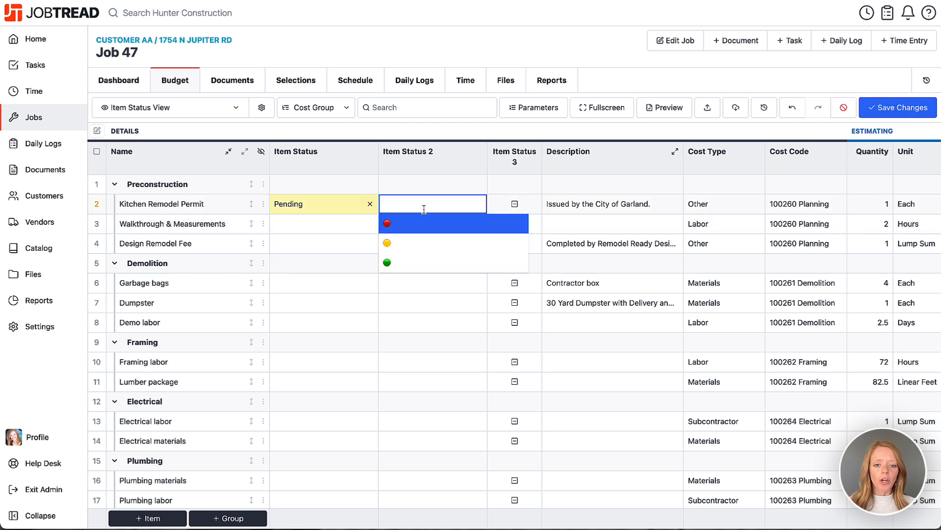
click(420, 244)
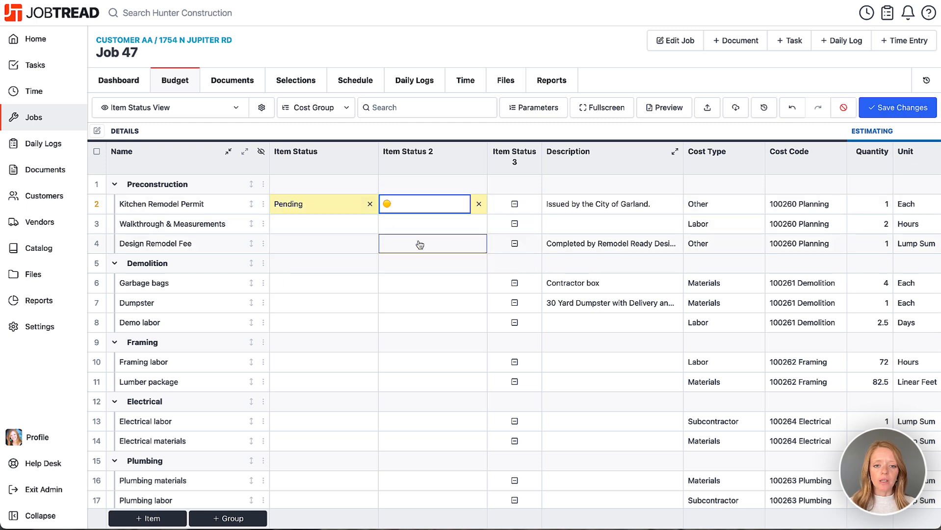
Check Item Status 3 for Kitchen Remodel Permit; set Item Status to Qty Verified for Walkthrough & Measurements and Cost Verified for Design Remodel Fee.
click(514, 205)
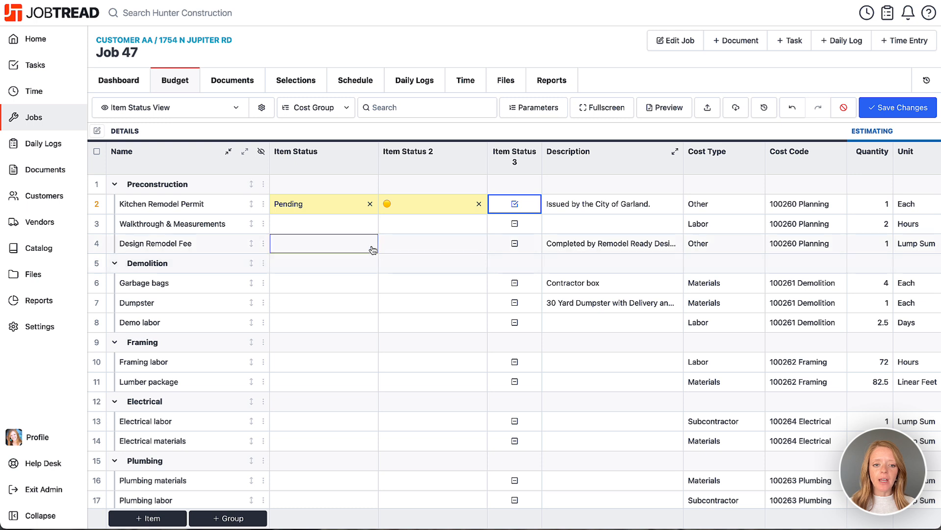
click(328, 225)
click(319, 265)
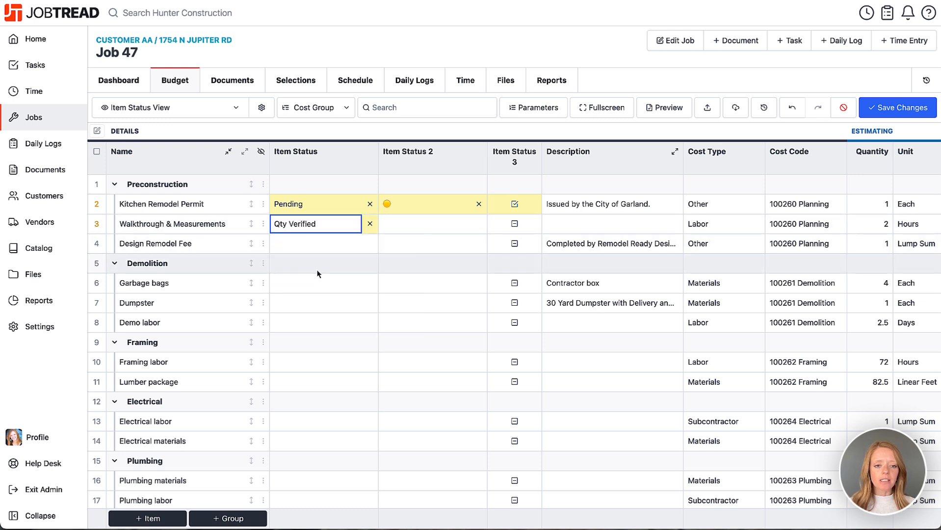
click(318, 243)
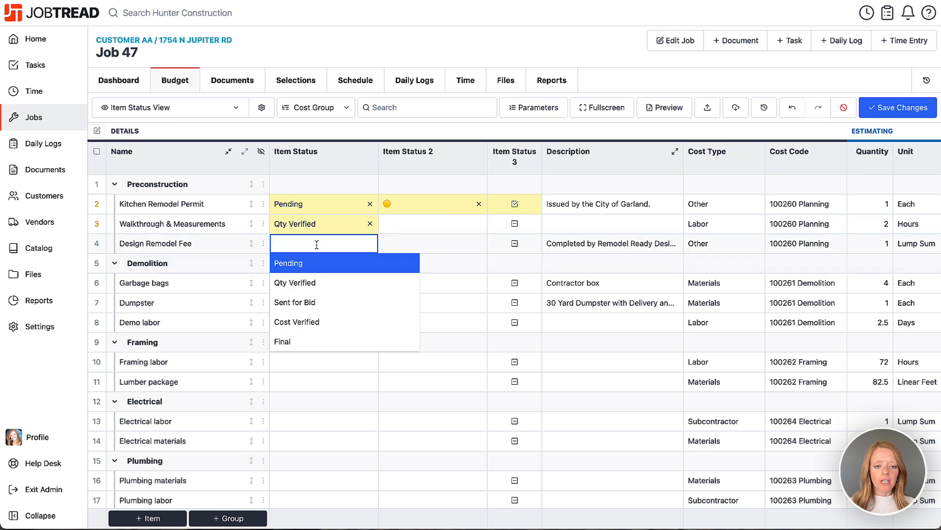
click(312, 322)
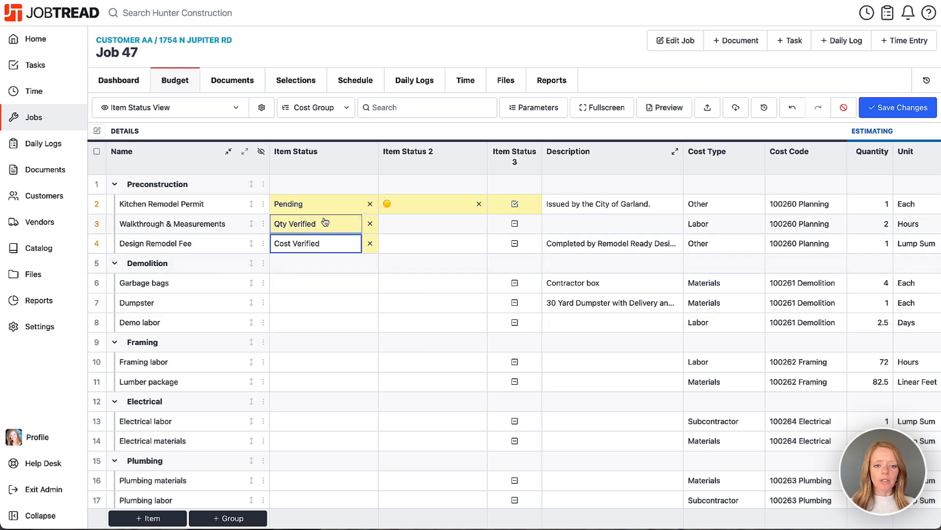
Set Item Status 2 to the green circle for Walkthrough & Measurements and the red circle for Design Remodel Fee.
click(432, 227)
click(408, 263)
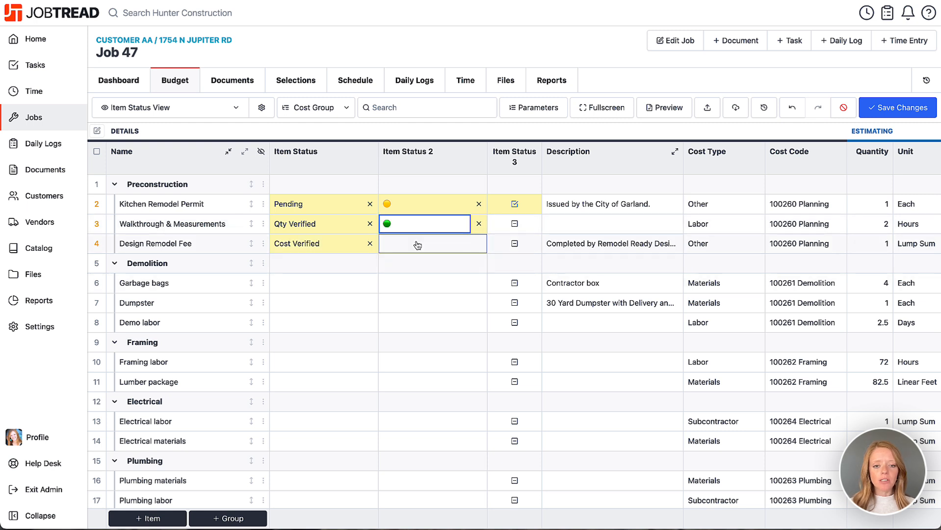
click(416, 244)
click(412, 262)
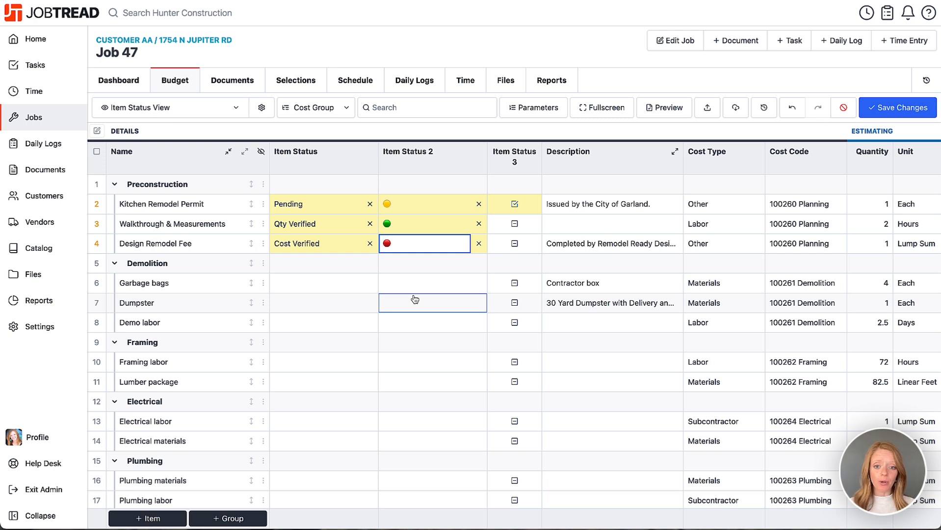
Check Item Status 3 for the Garbage bags, Dumpster and Demo labor items under Demolition, and save the budget changes.
click(514, 284)
click(515, 303)
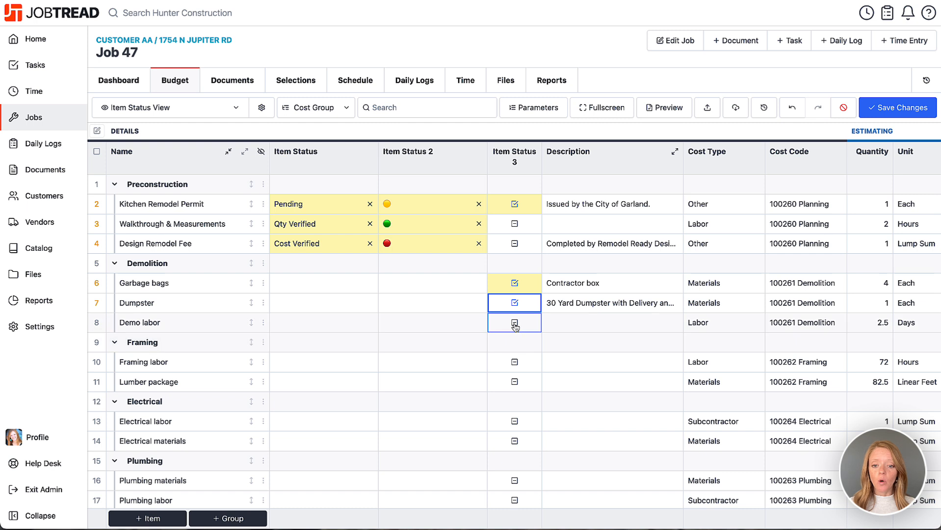
click(514, 324)
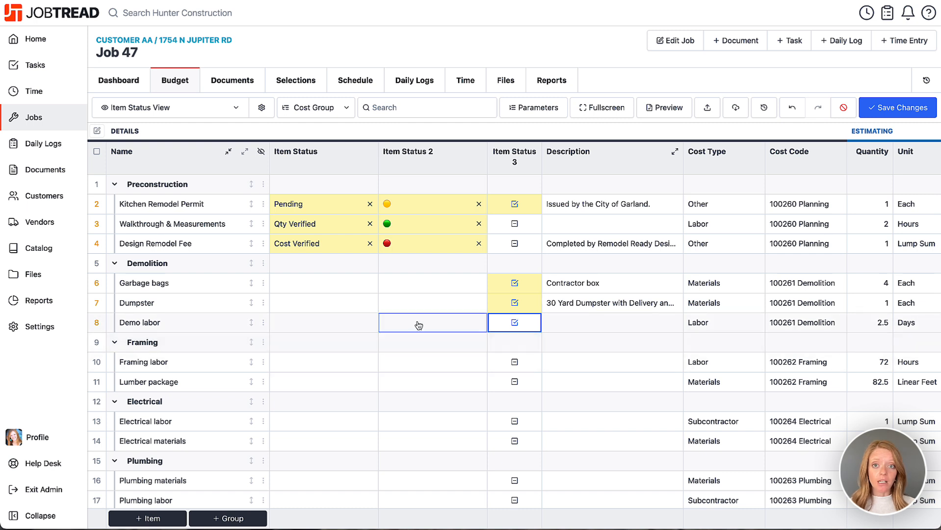
click(921, 111)
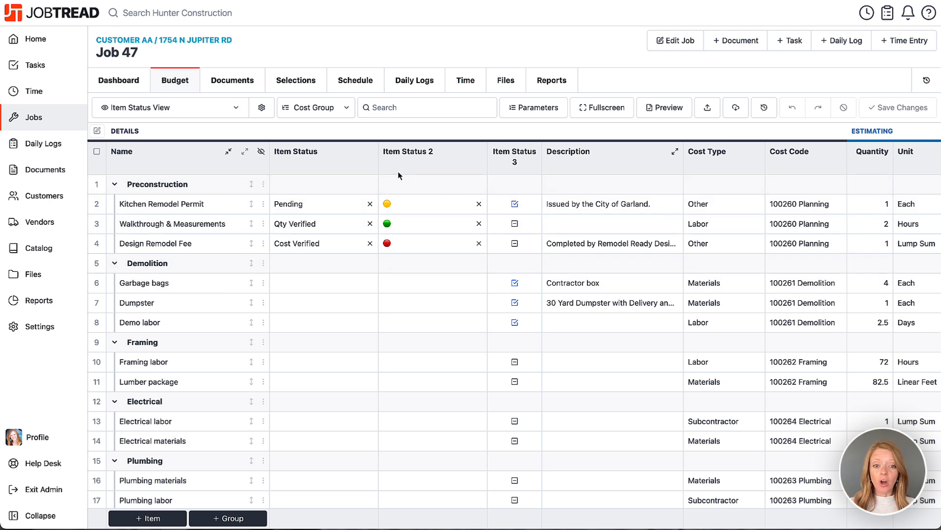
Narrow the Item Status and Item Status 2 columns to fit their contents, and review the Item Status View settings.
drag(380, 157, 347, 157)
drag(452, 159, 405, 160)
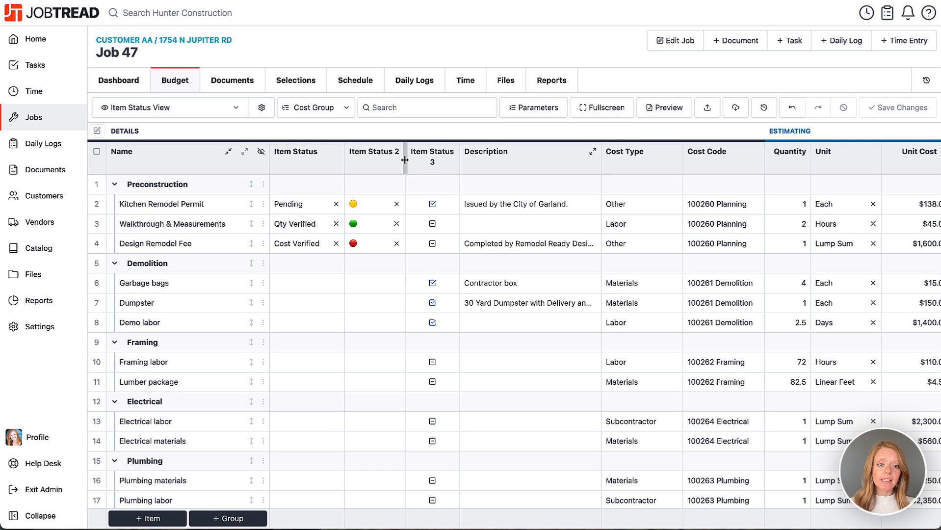
click(262, 108)
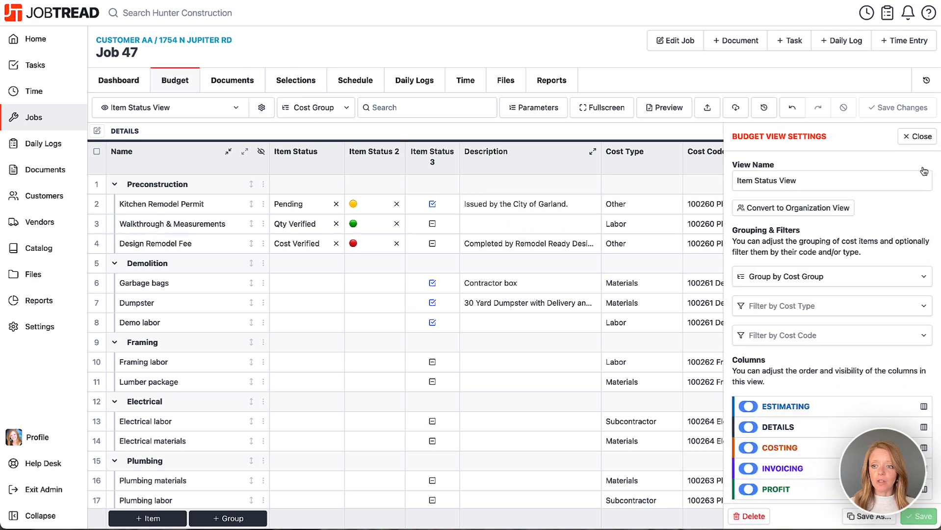
click(915, 137)
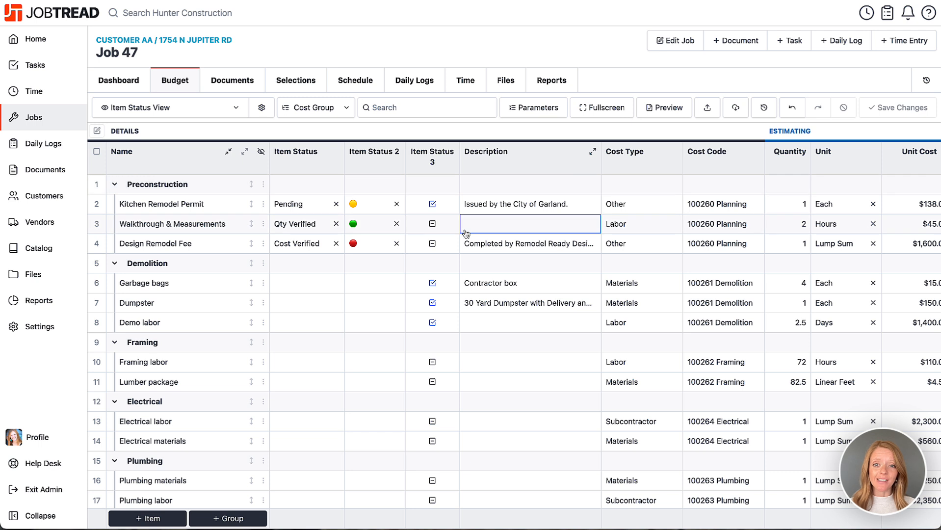